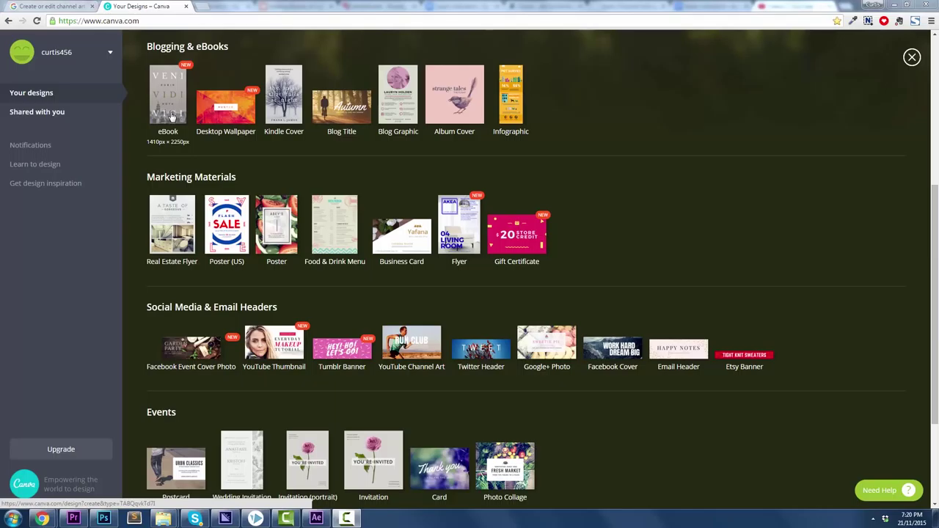
- Reload Canva and start a new 2560 × 1440 px YouTube Channel Art design
{"action": "left_click", "coordinate": [166, 18]}
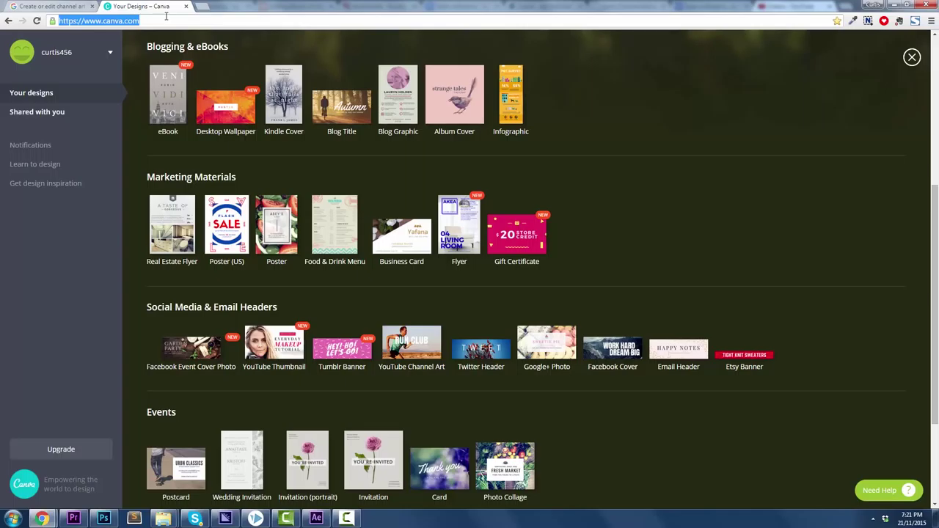
{"action": "key", "text": "Return"}
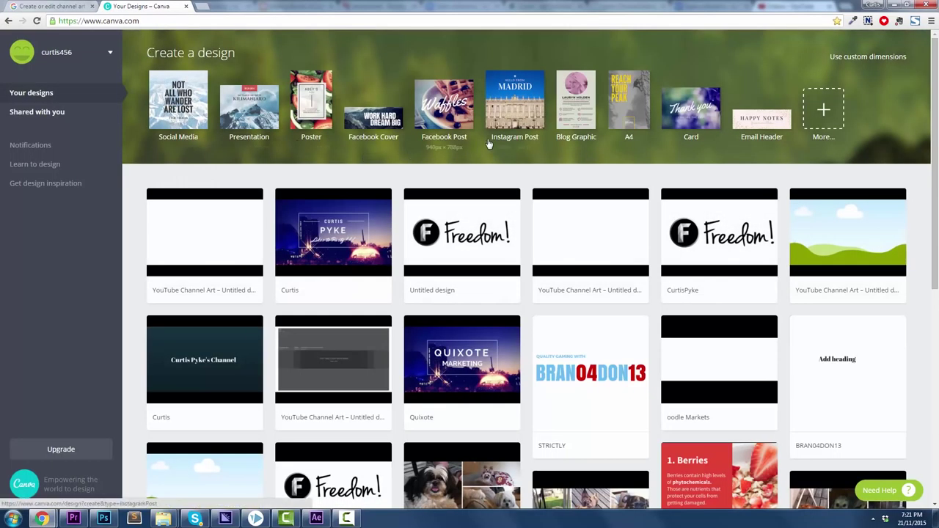
{"action": "left_click", "coordinate": [825, 111]}
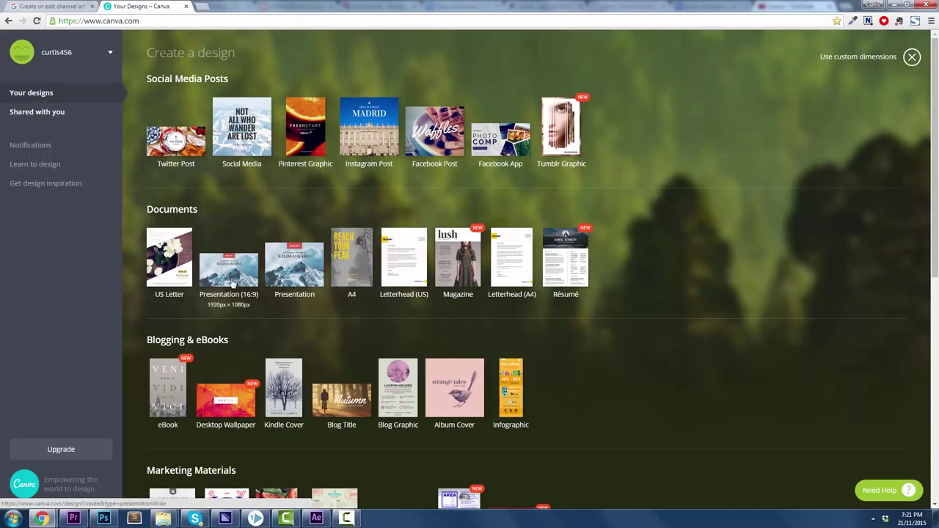
{"action": "scroll", "coordinate": [242, 275], "scroll_direction": "down", "scroll_amount": 1}
{"action": "scroll", "coordinate": [241, 271], "scroll_direction": "up", "scroll_amount": 1}
{"action": "scroll", "coordinate": [328, 228], "scroll_direction": "down", "scroll_amount": 2}
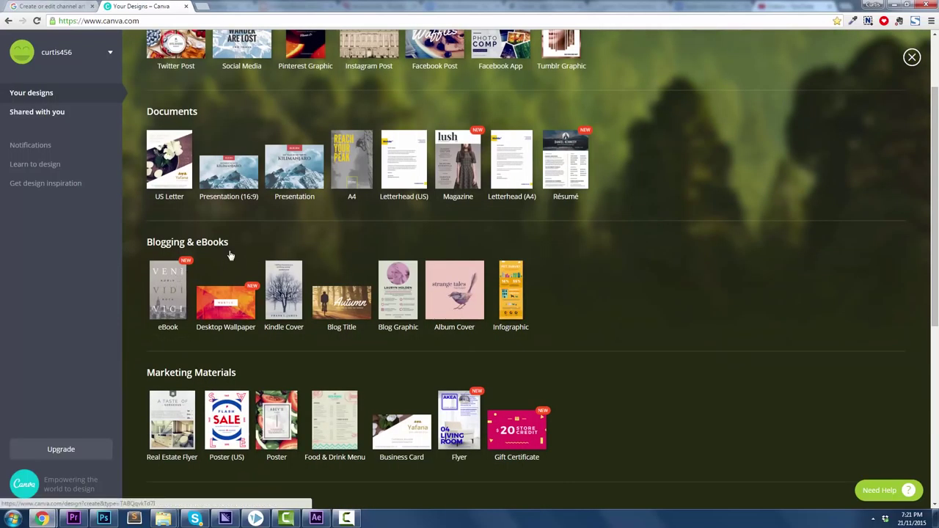
{"action": "scroll", "coordinate": [237, 291], "scroll_direction": "down", "scroll_amount": 3}
{"action": "scroll", "coordinate": [363, 296], "scroll_direction": "down", "scroll_amount": 1}
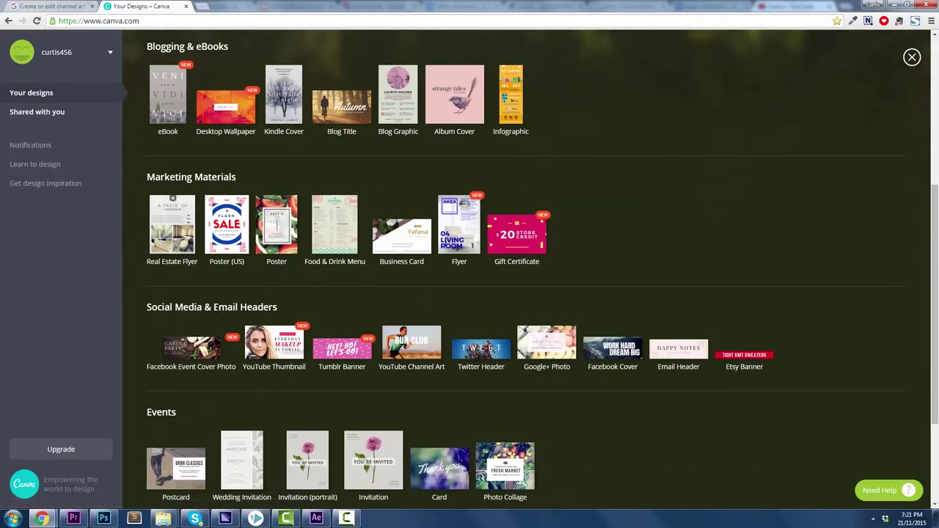
{"action": "left_click", "coordinate": [423, 337]}
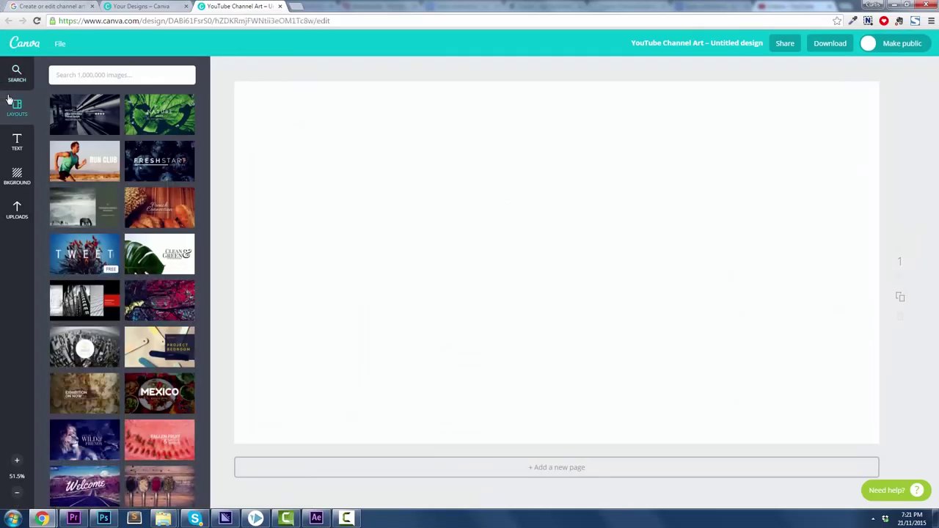
{"action": "scroll", "coordinate": [103, 147], "scroll_direction": "down", "scroll_amount": 5}
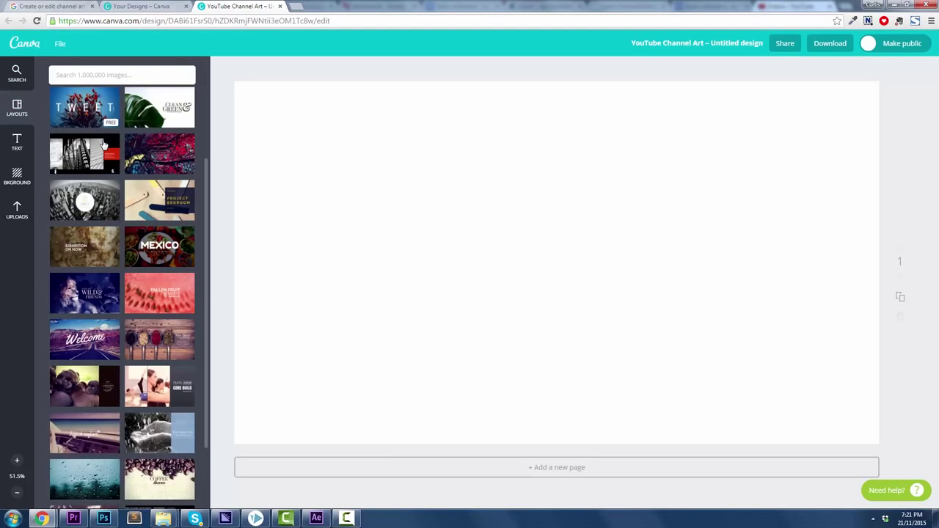
{"action": "scroll", "coordinate": [133, 183], "scroll_direction": "down", "scroll_amount": 2}
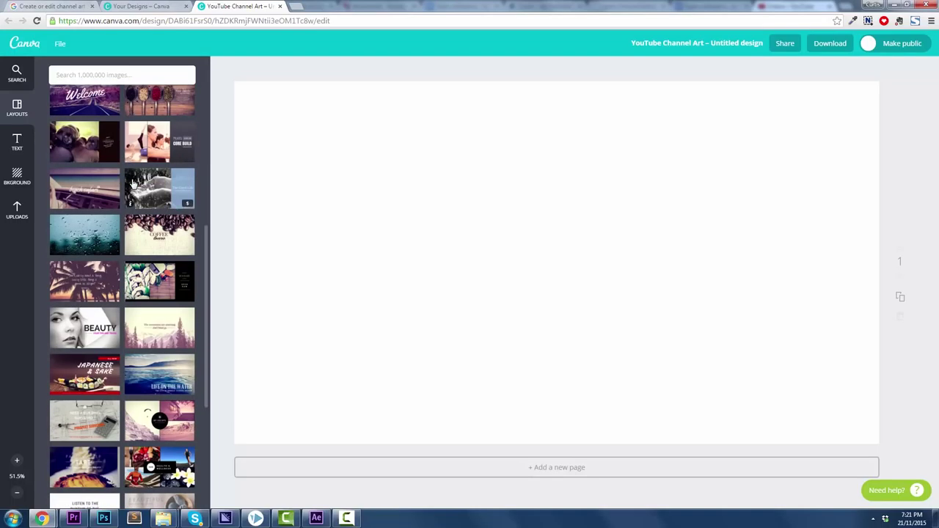
{"action": "scroll", "coordinate": [105, 196], "scroll_direction": "down", "scroll_amount": 1}
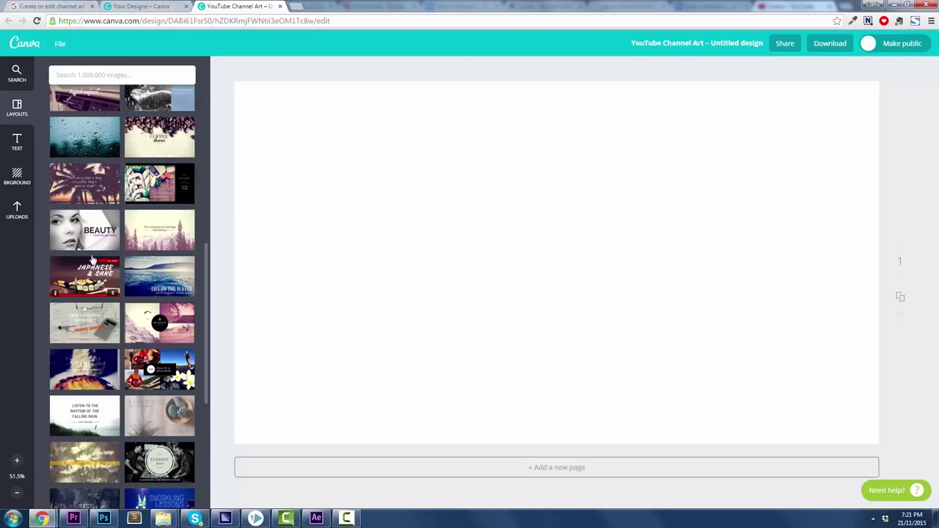
{"action": "scroll", "coordinate": [103, 229], "scroll_direction": "down", "scroll_amount": 1}
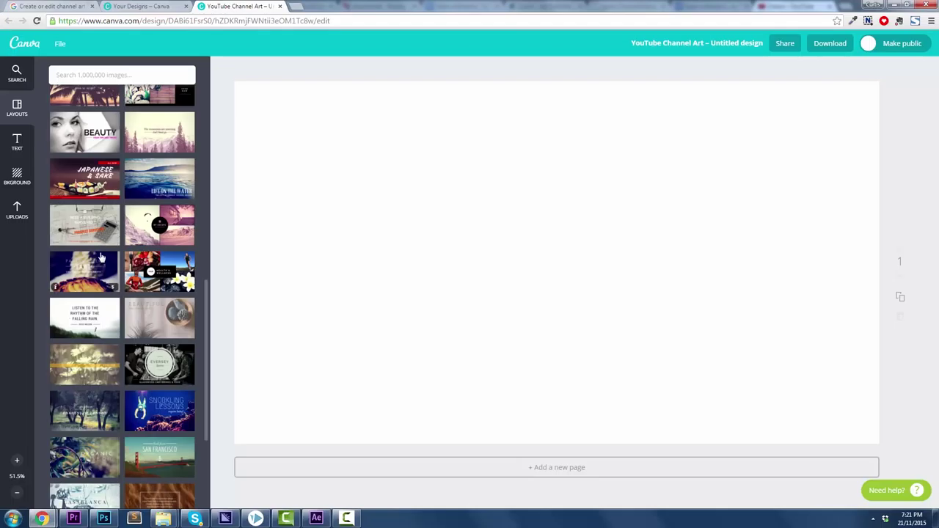
{"action": "scroll", "coordinate": [100, 268], "scroll_direction": "down", "scroll_amount": 1}
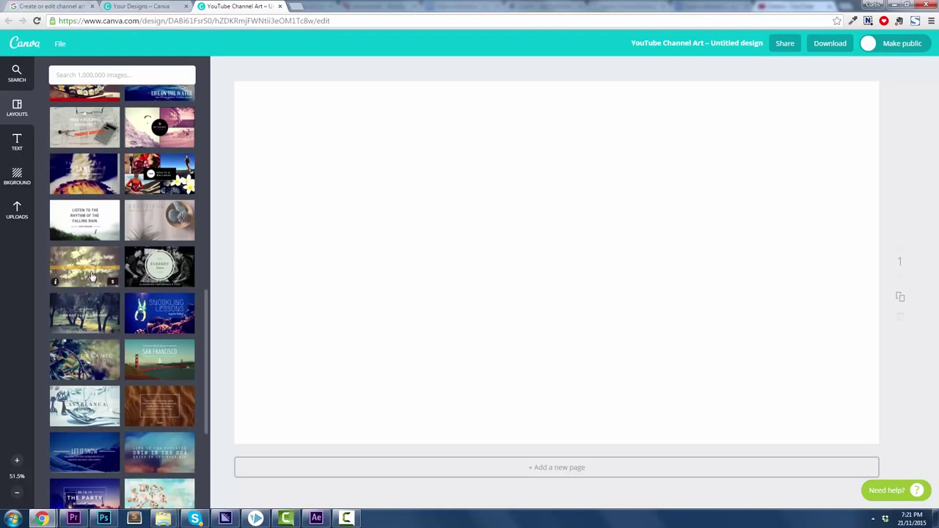
{"action": "scroll", "coordinate": [90, 279], "scroll_direction": "down", "scroll_amount": 3}
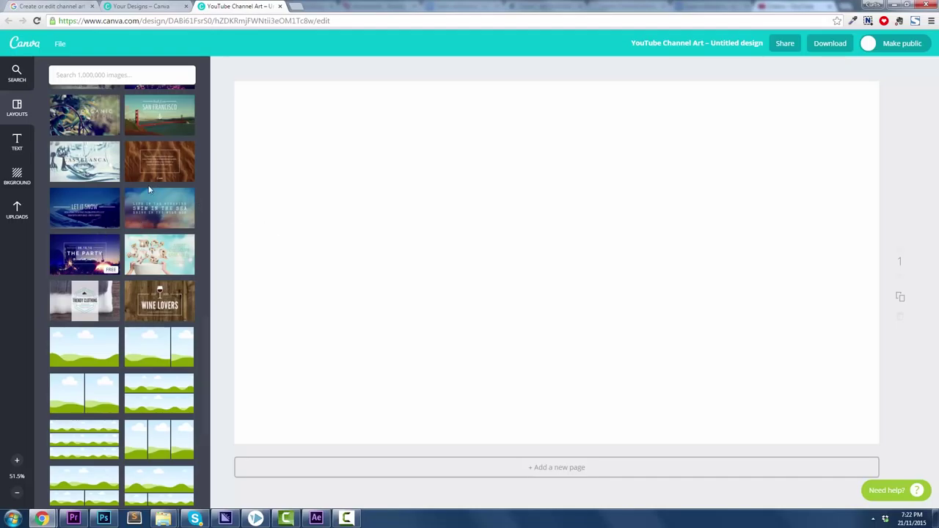
{"action": "scroll", "coordinate": [103, 214], "scroll_direction": "up", "scroll_amount": 1}
{"action": "scroll", "coordinate": [102, 213], "scroll_direction": "up", "scroll_amount": 2}
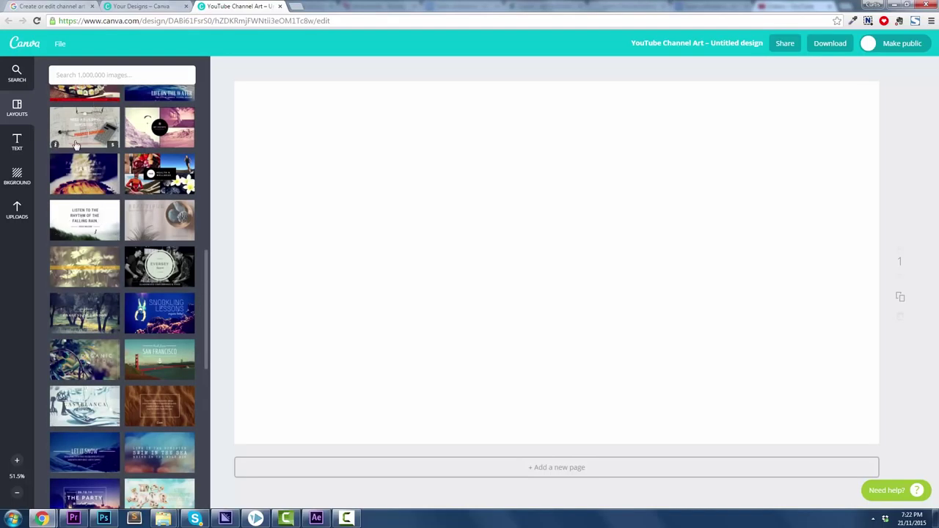
{"action": "left_click", "coordinate": [16, 178]}
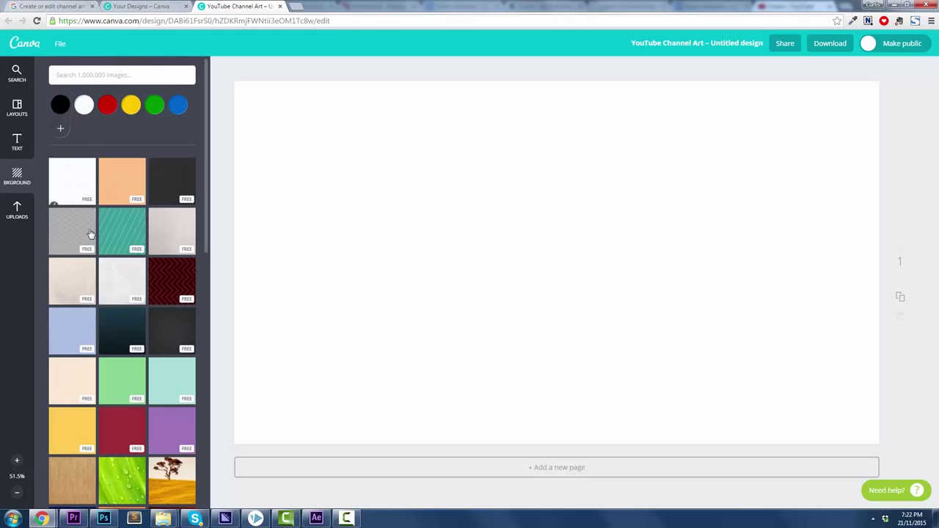
- Fill the channel art background with the solid red colour swatch
{"action": "scroll", "coordinate": [129, 257], "scroll_direction": "down", "scroll_amount": 1}
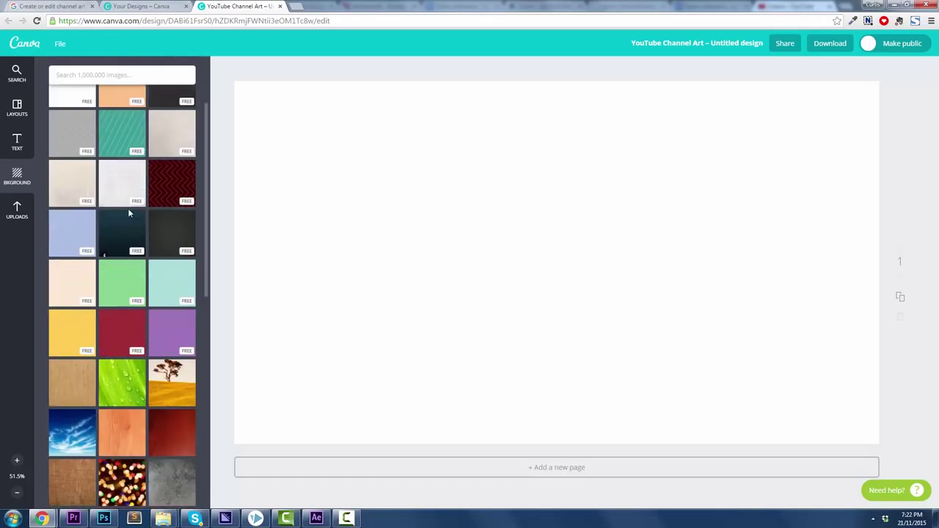
{"action": "scroll", "coordinate": [124, 198], "scroll_direction": "up", "scroll_amount": 1}
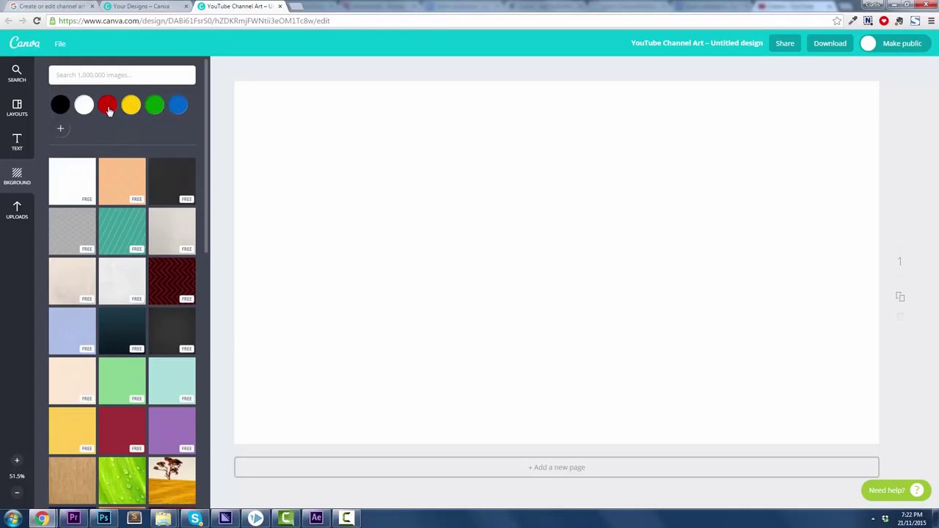
{"action": "left_click", "coordinate": [109, 110]}
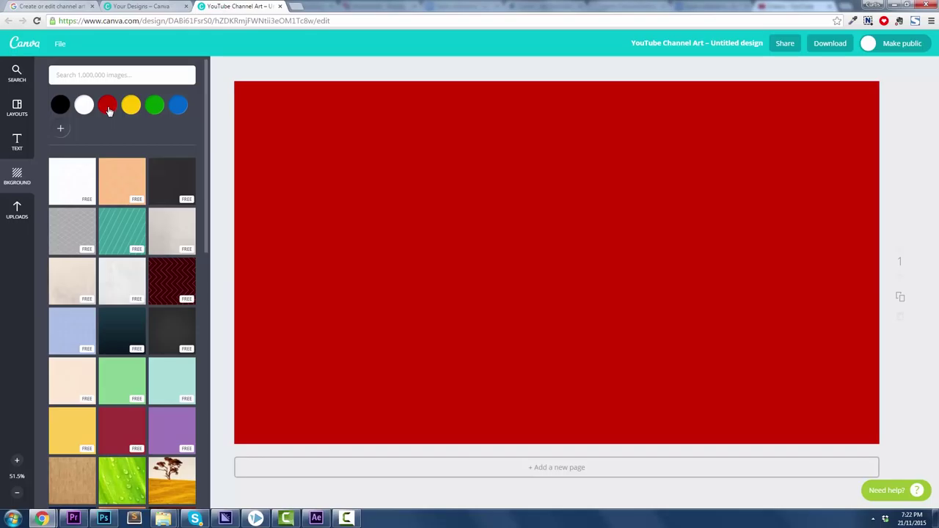
{"action": "left_click", "coordinate": [18, 143]}
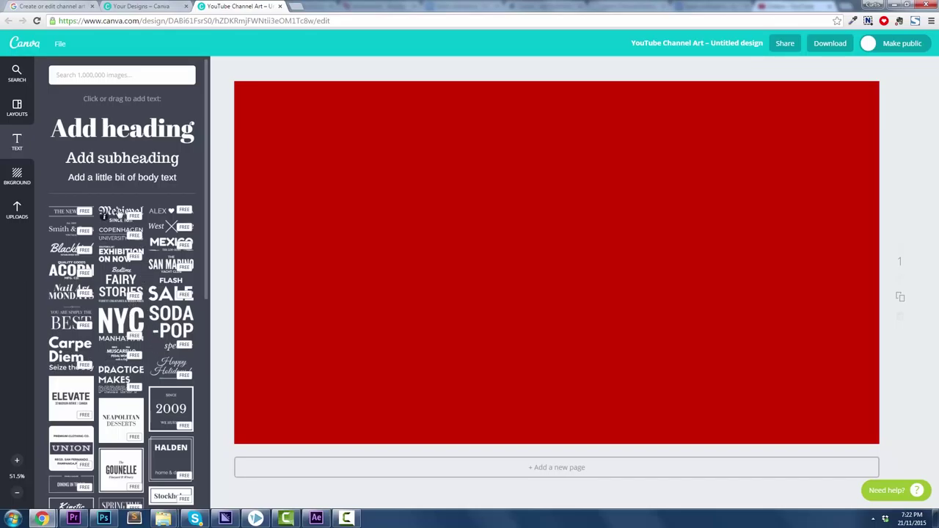
- Add the white circular Paddington 'EST. 1978' badge template to the red canvas
{"action": "scroll", "coordinate": [141, 301], "scroll_direction": "down", "scroll_amount": 1}
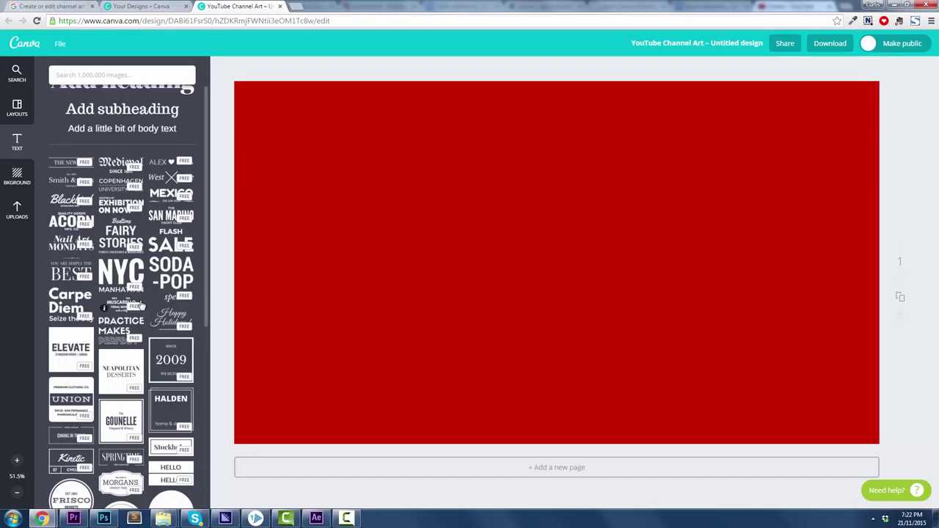
{"action": "scroll", "coordinate": [142, 304], "scroll_direction": "down", "scroll_amount": 2}
{"action": "scroll", "coordinate": [142, 305], "scroll_direction": "down", "scroll_amount": 1}
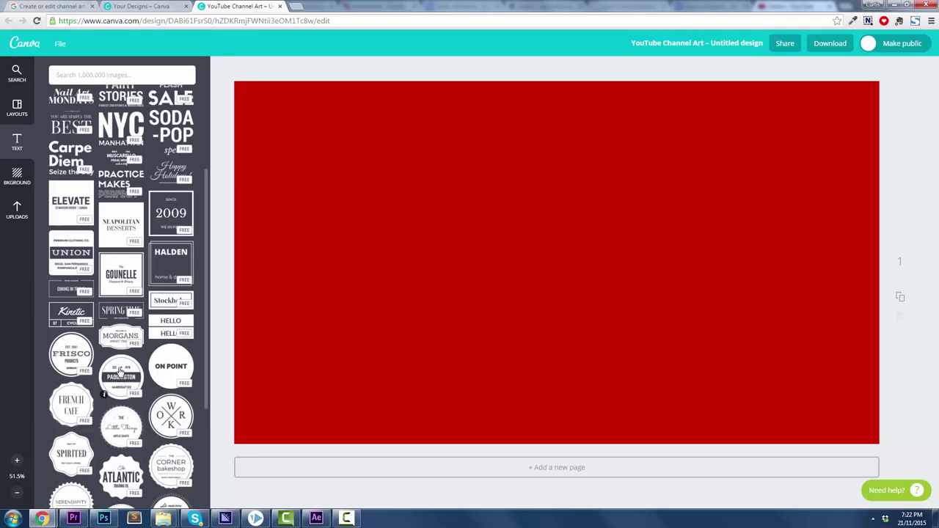
{"action": "left_click", "coordinate": [119, 372]}
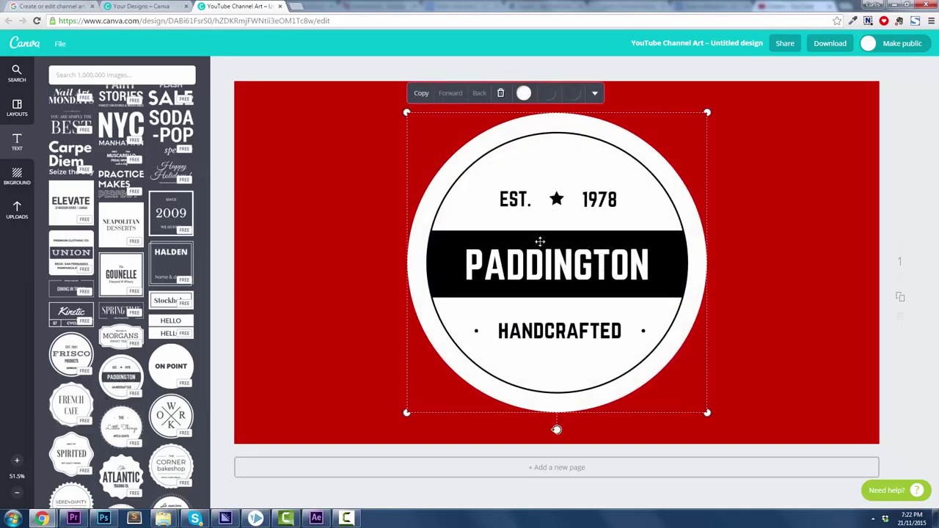
- Change the badge year to 2007 and replace PADDINGTON with the owner's full name
{"action": "double_click", "coordinate": [519, 200]}
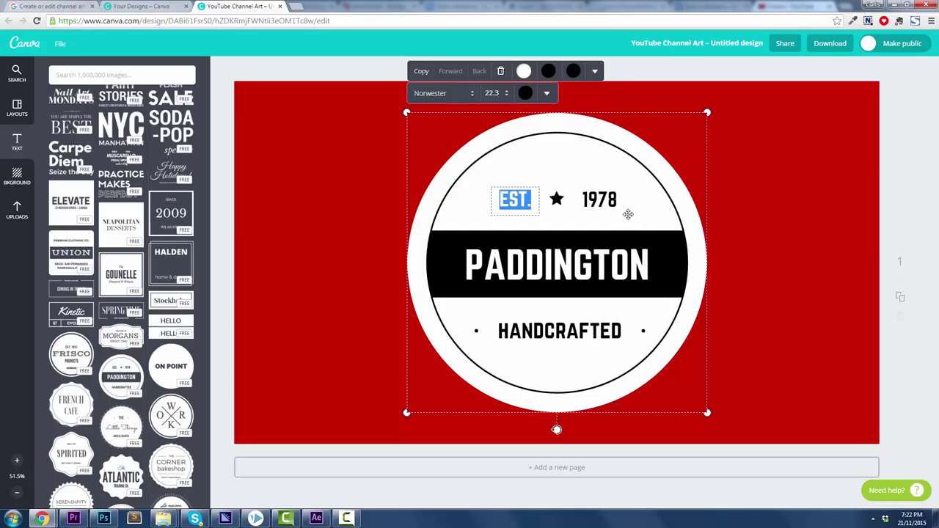
{"action": "double_click", "coordinate": [606, 201]}
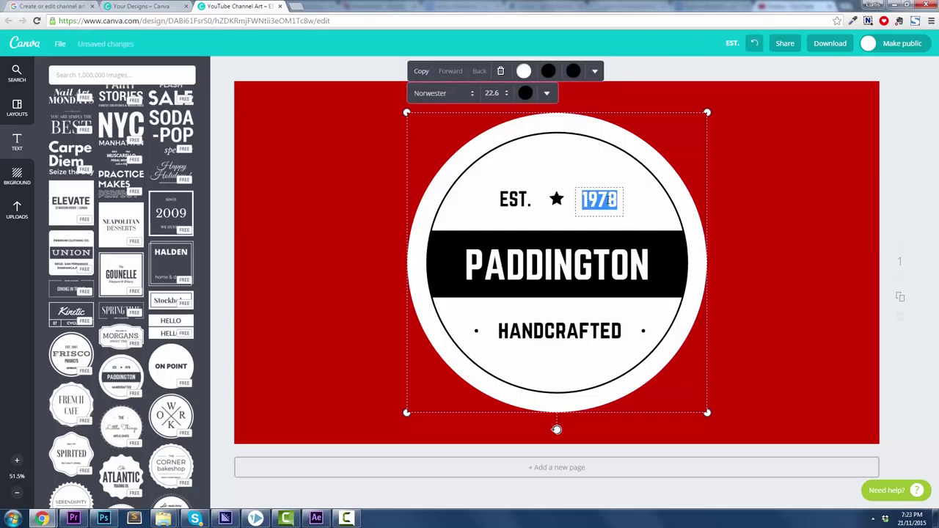
{"action": "type", "text": "2007"}
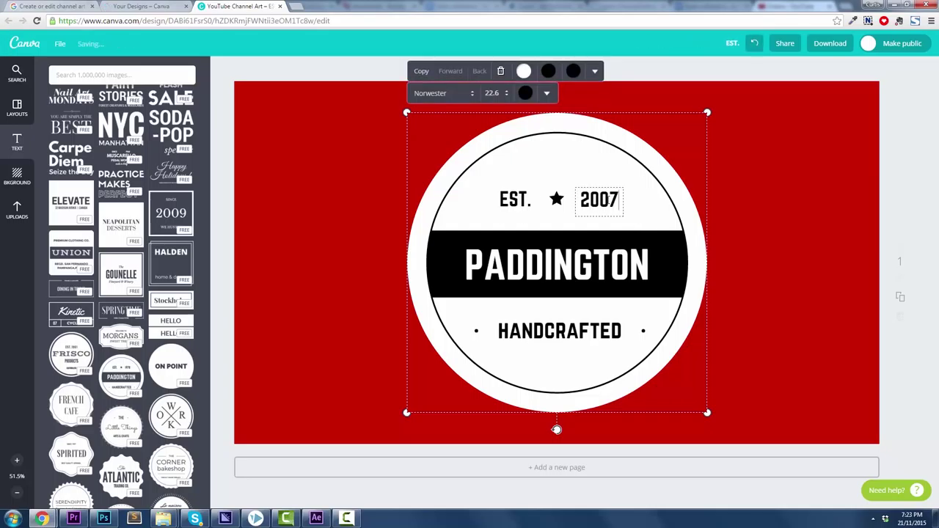
{"action": "double_click", "coordinate": [535, 257]}
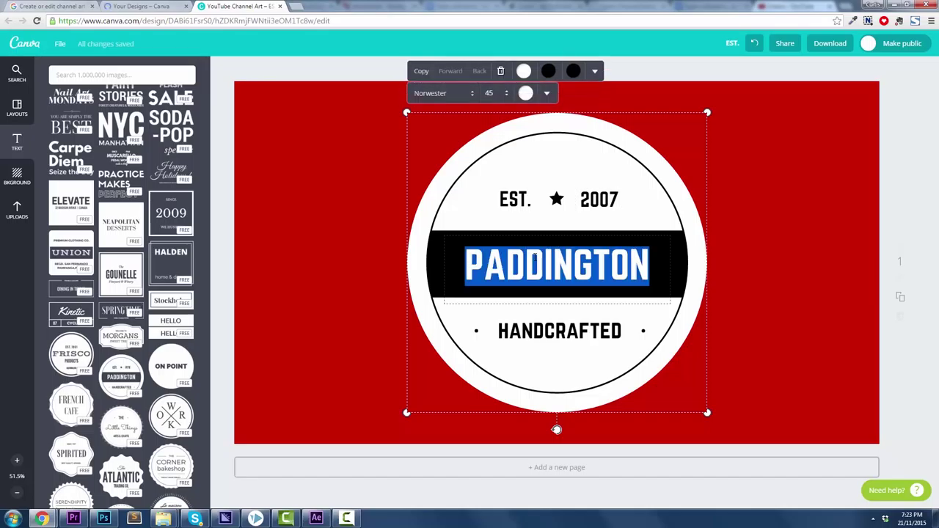
{"action": "type", "text": "Curtis Pyke"}
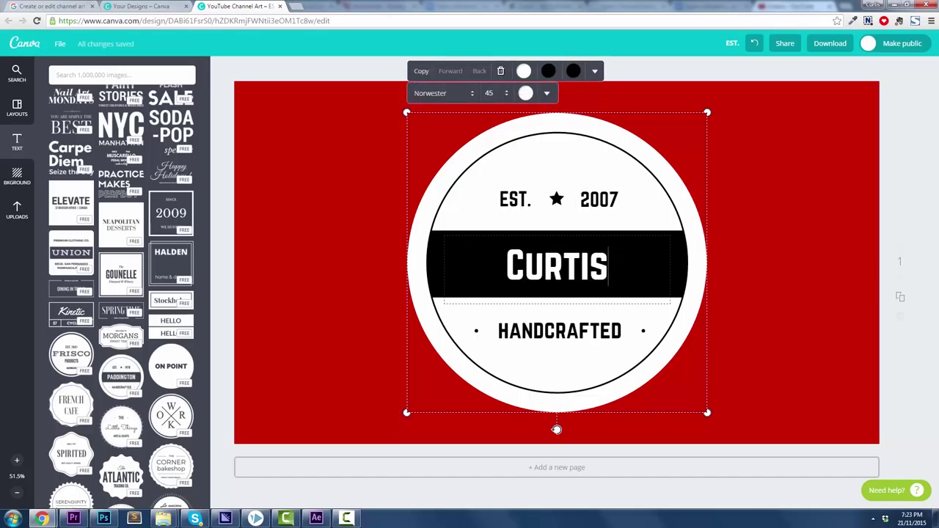
- Select the whole badge and delete it from the canvas
{"action": "double_click", "coordinate": [541, 325]}
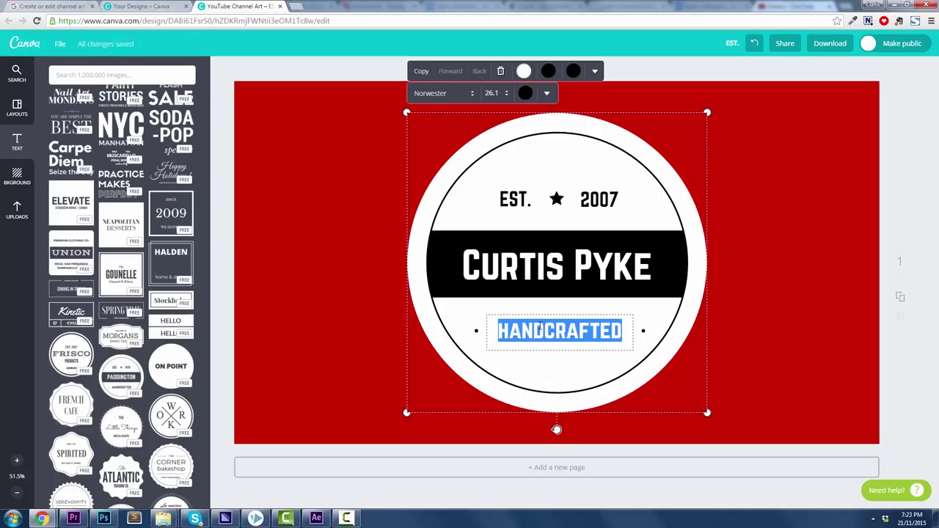
{"action": "left_click", "coordinate": [373, 200]}
{"action": "left_click", "coordinate": [451, 197]}
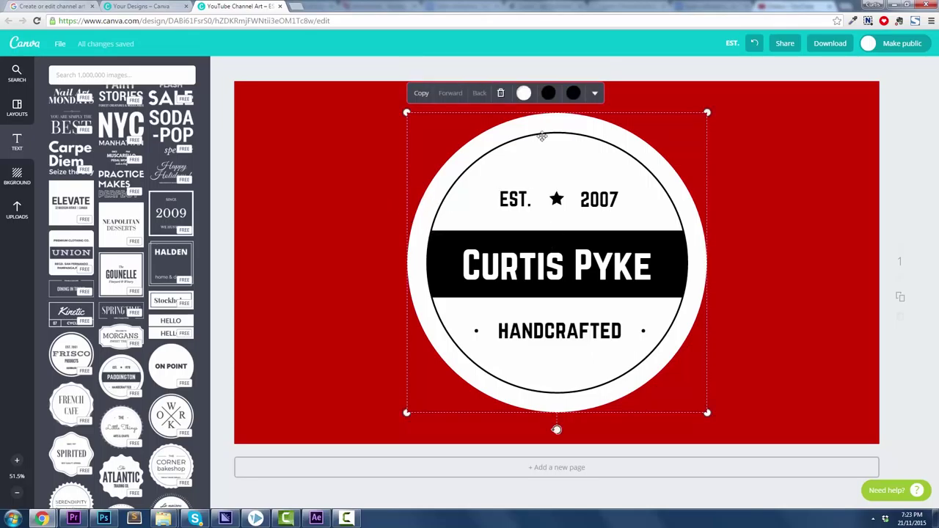
{"action": "left_click", "coordinate": [501, 94]}
- Add a heading welcoming viewers to the owner's YouTube channel and move it to the centre line
{"action": "scroll", "coordinate": [136, 220], "scroll_direction": "up", "scroll_amount": 3}
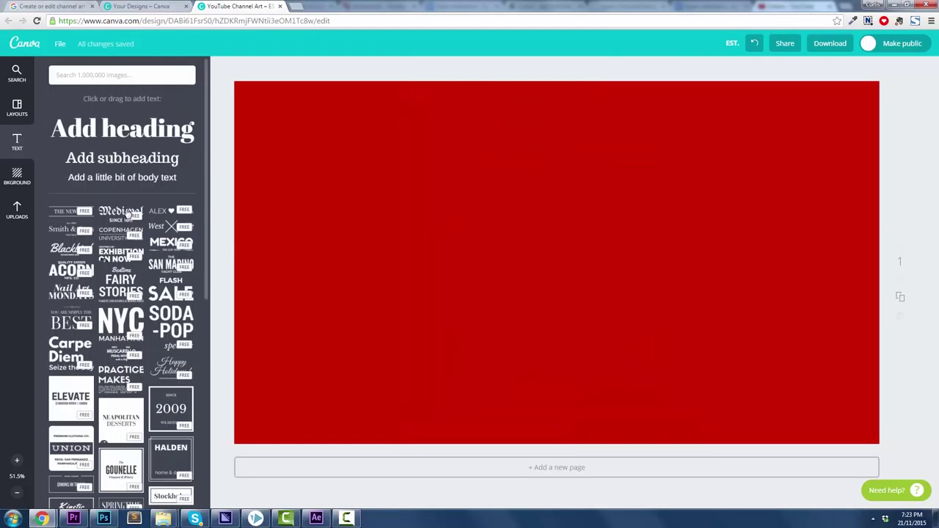
{"action": "left_click", "coordinate": [127, 129]}
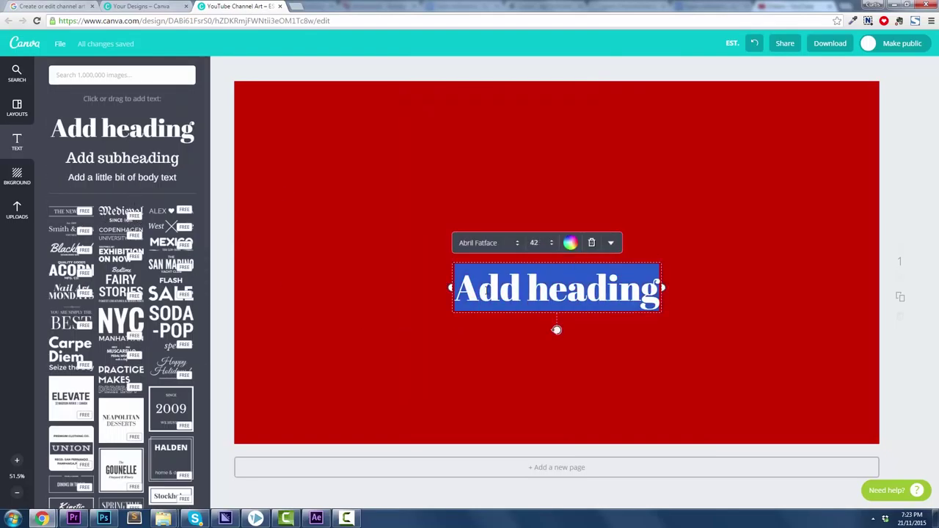
{"action": "type", "text": "Welcome t"}
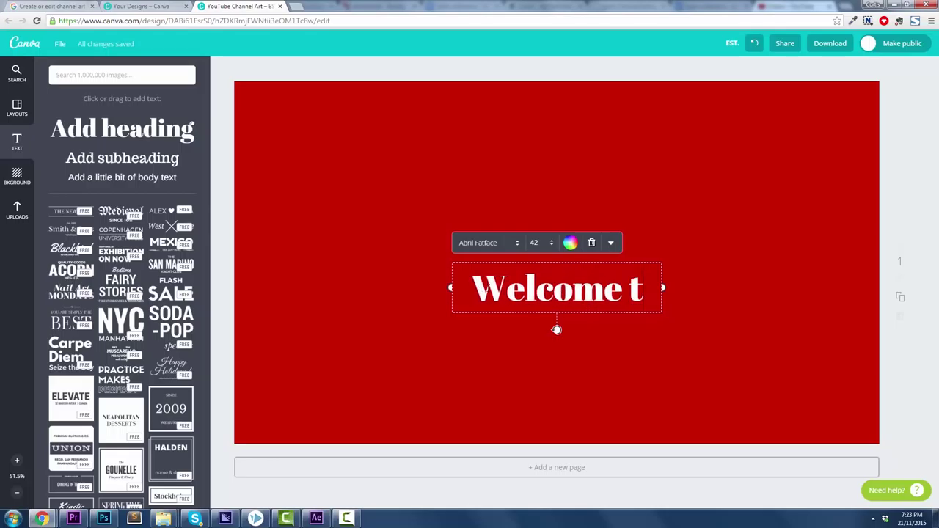
{"action": "type", "text": "o Curtis Pyke"}
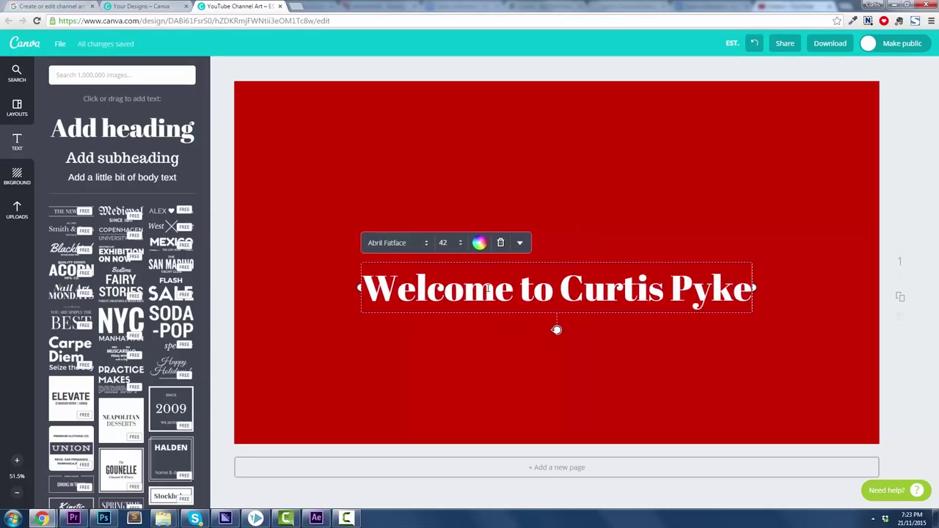
{"action": "type", "text": "'s Youtube Chann"}
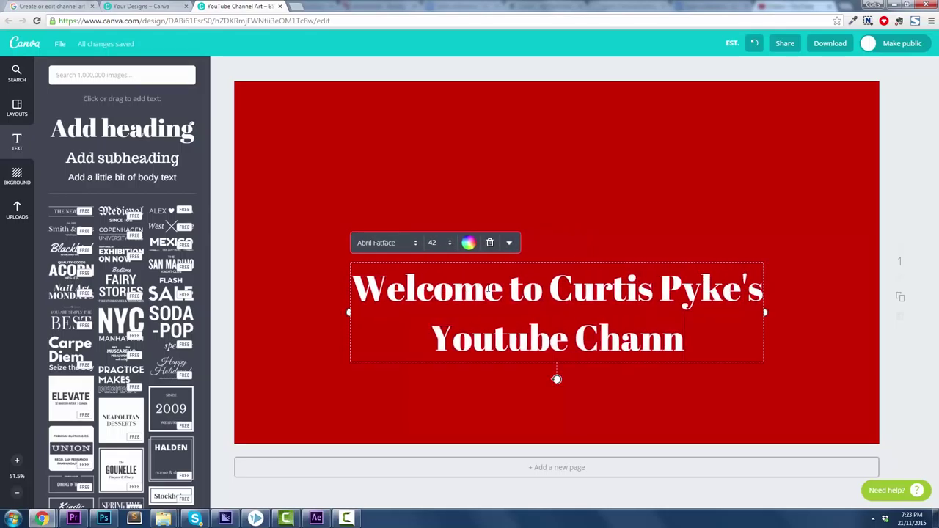
{"action": "type", "text": "el!!!"}
{"action": "key", "text": "ctrl+a"}
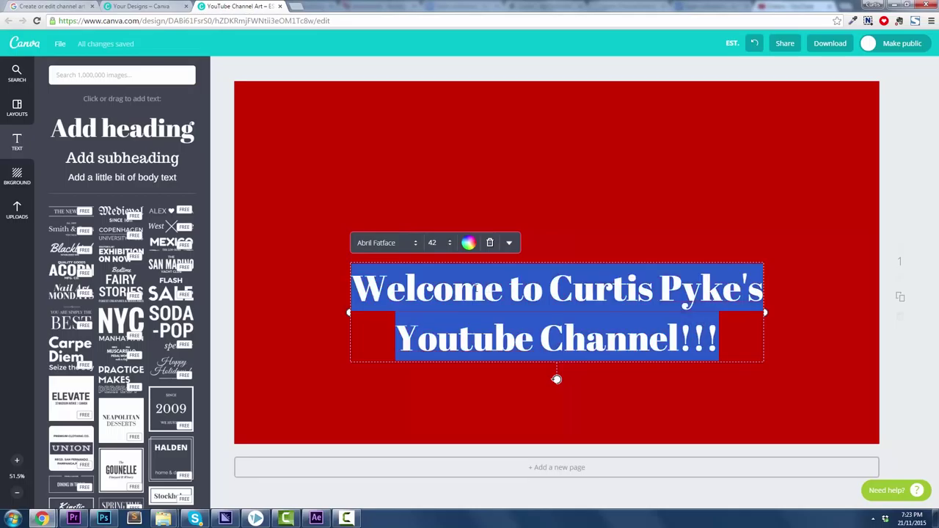
{"action": "left_click", "coordinate": [414, 277]}
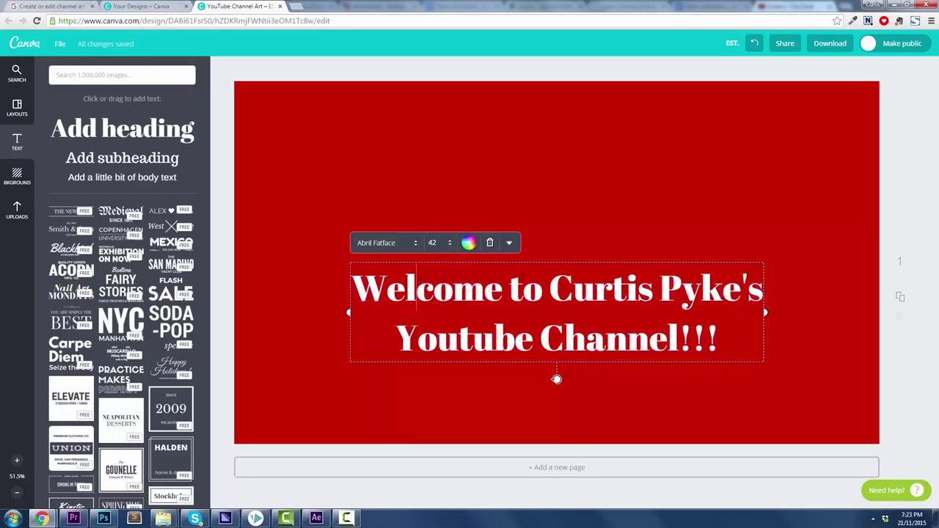
{"action": "left_click", "coordinate": [536, 204]}
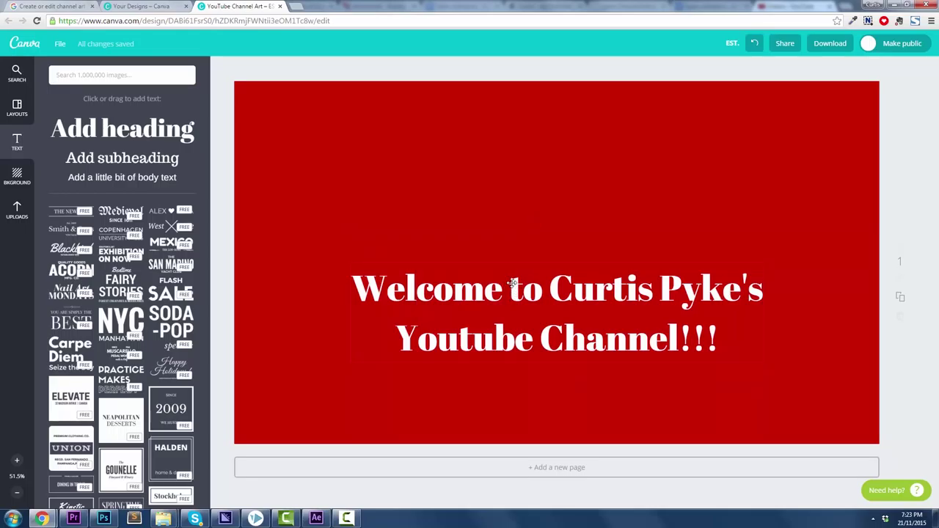
{"action": "left_click_drag", "start_coordinate": [514, 286], "coordinate": [507, 246]}
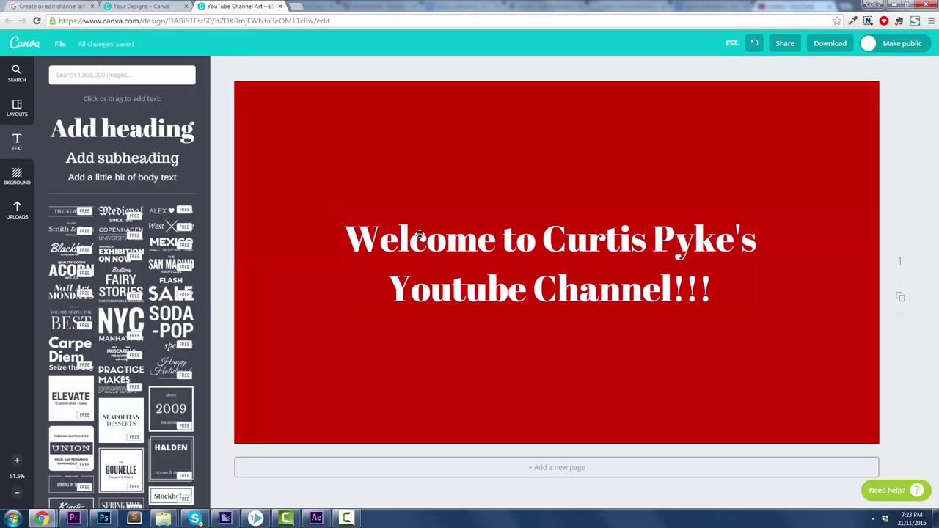
- Check the Download options without downloading, then select the welcome heading
{"action": "left_click", "coordinate": [829, 46]}
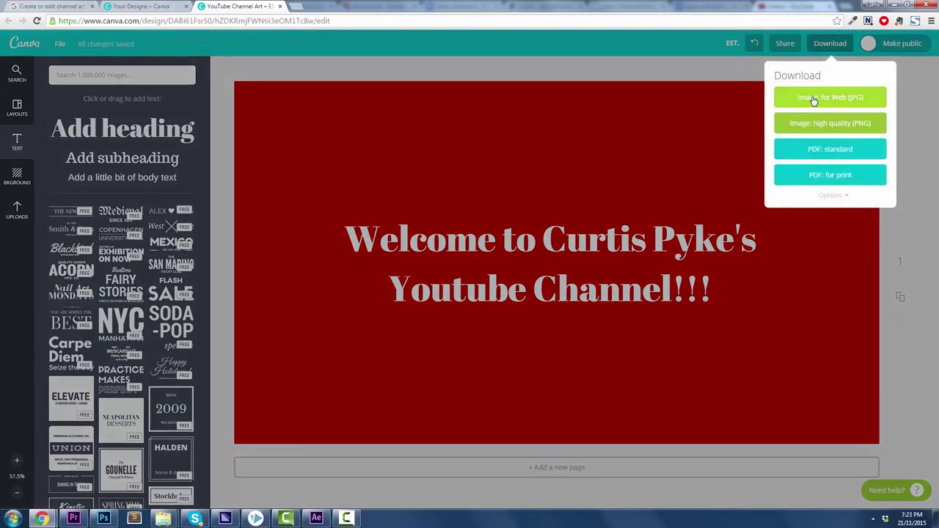
{"action": "left_click", "coordinate": [327, 177]}
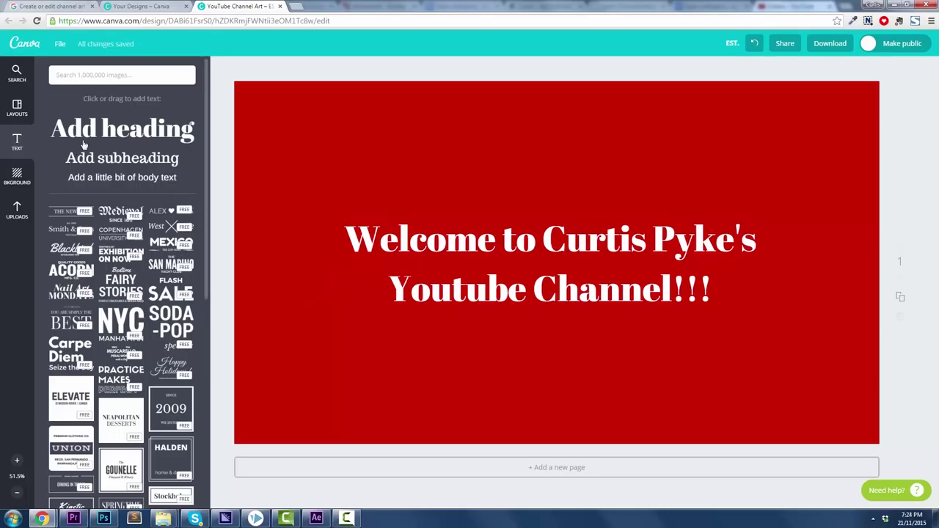
{"action": "left_click", "coordinate": [413, 237]}
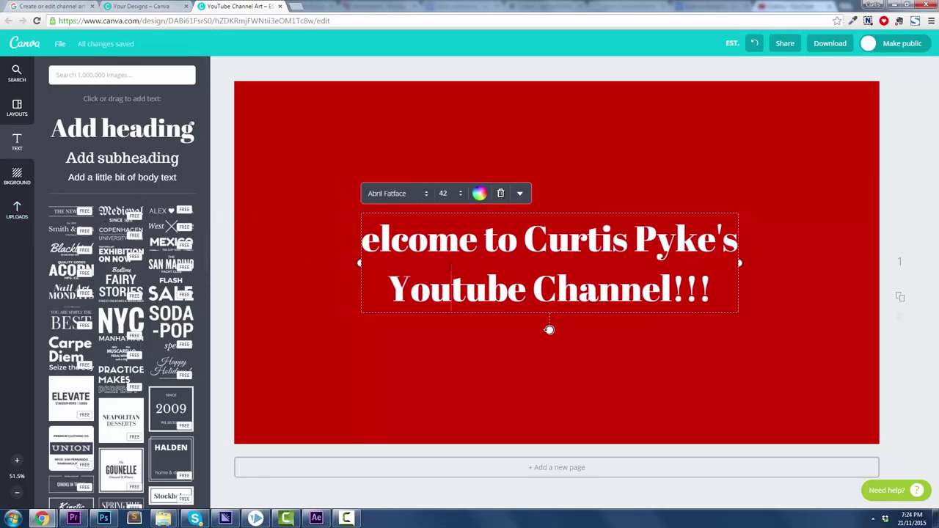
- Delete the welcome heading and place the first uploaded dog photo on the canvas
{"action": "left_click", "coordinate": [501, 194]}
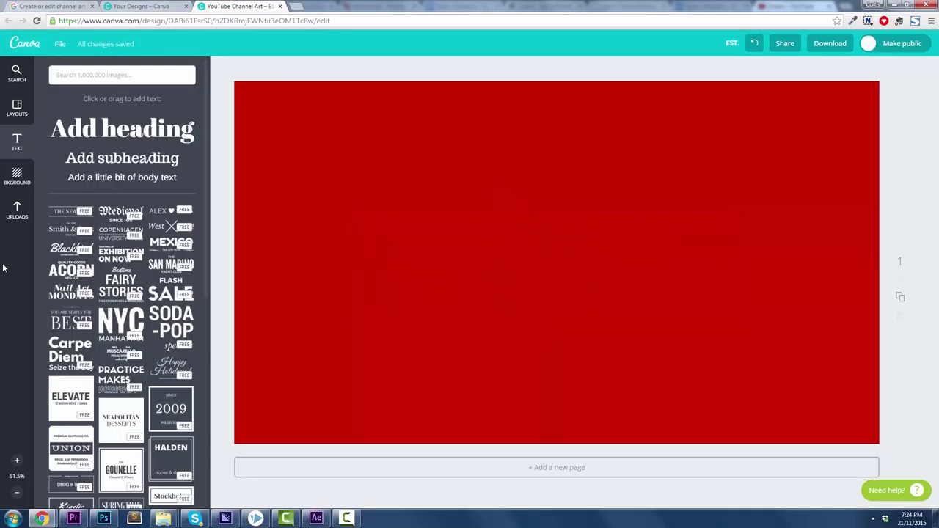
{"action": "left_click", "coordinate": [16, 208]}
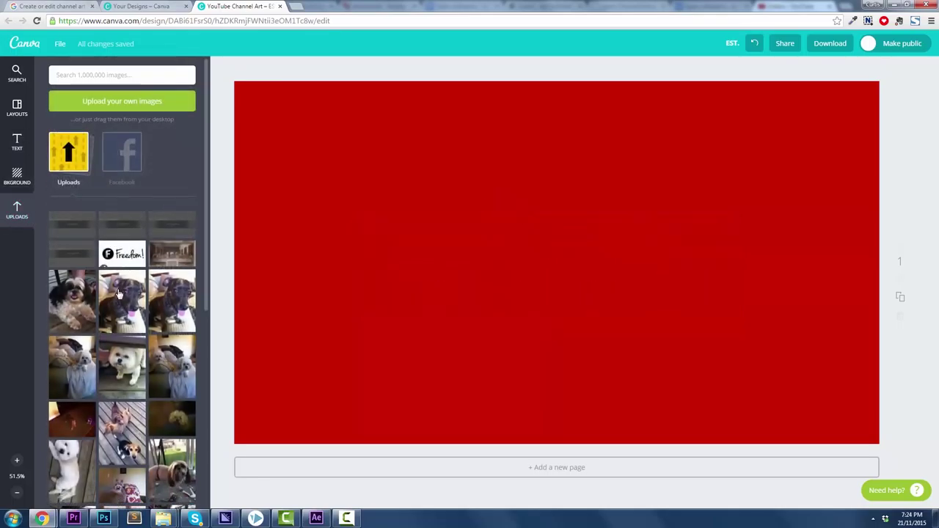
{"action": "scroll", "coordinate": [129, 298], "scroll_direction": "down", "scroll_amount": 5}
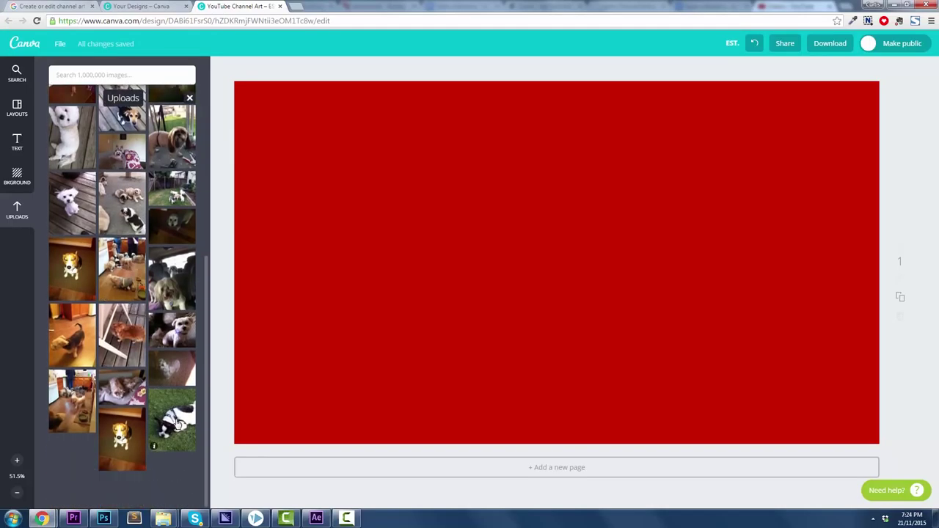
{"action": "left_click_drag", "start_coordinate": [186, 439], "coordinate": [371, 246]}
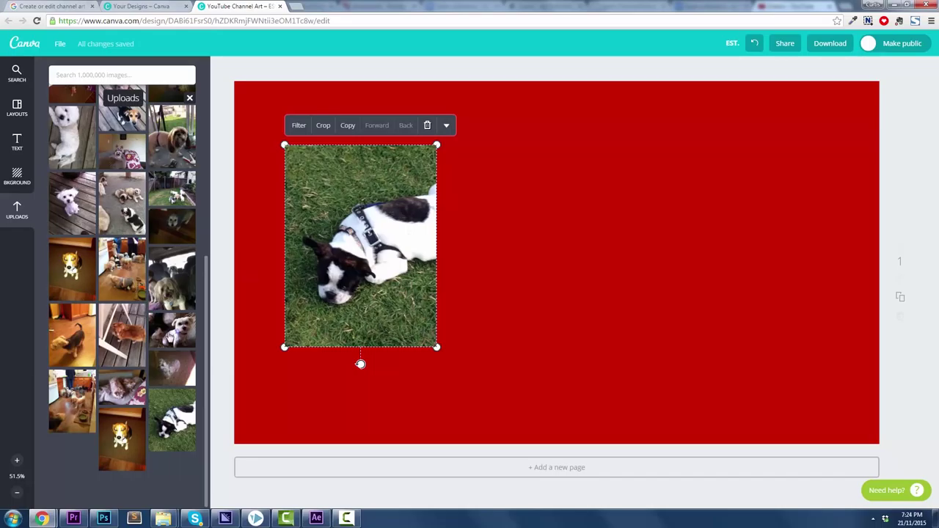
- Add the brown dog photo on the right side, enlarging and positioning it
{"action": "scroll", "coordinate": [73, 212], "scroll_direction": "up", "scroll_amount": 3}
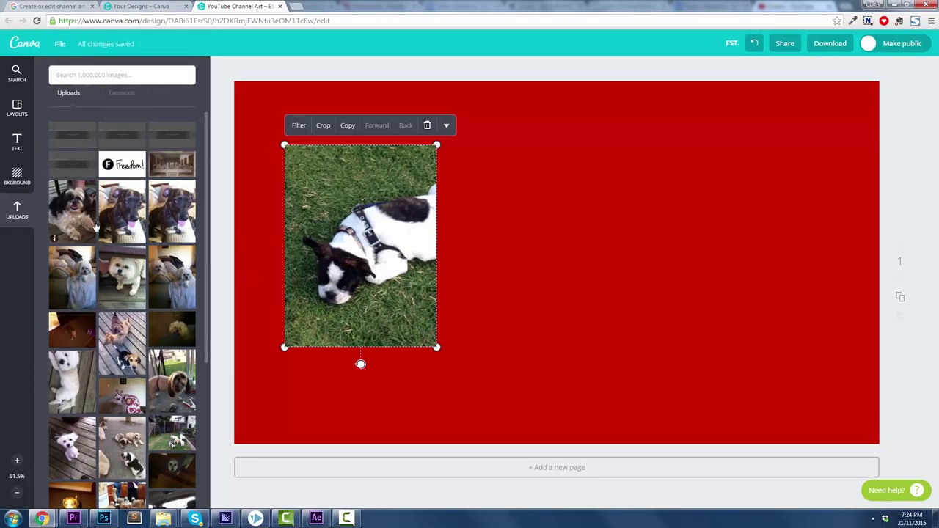
{"action": "left_click_drag", "start_coordinate": [119, 212], "coordinate": [728, 229]}
{"action": "left_click_drag", "start_coordinate": [671, 148], "coordinate": [662, 141]}
{"action": "mouse_move", "coordinate": [707, 190]}
{"action": "left_mouse_down"}
{"action": "mouse_move", "coordinate": [696, 194]}
{"action": "mouse_move", "coordinate": [715, 194]}
{"action": "left_mouse_up"}
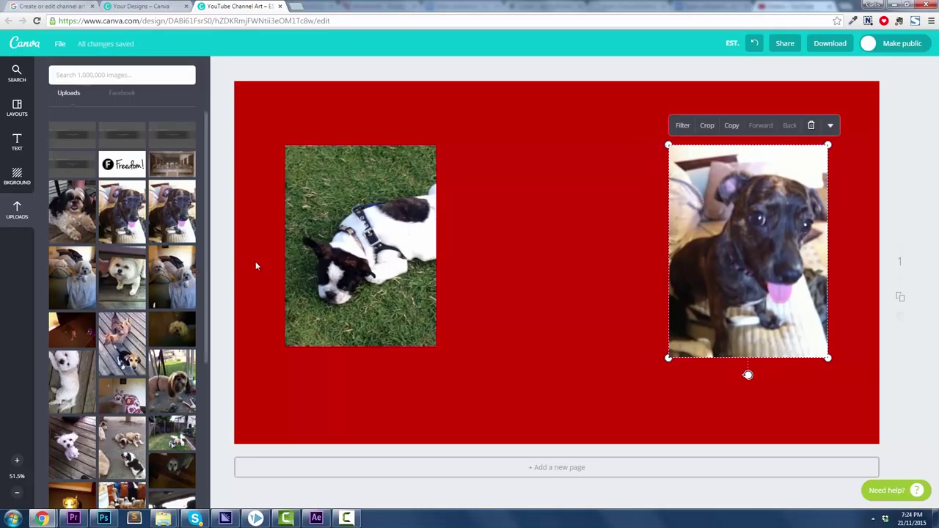
{"action": "left_click", "coordinate": [16, 141]}
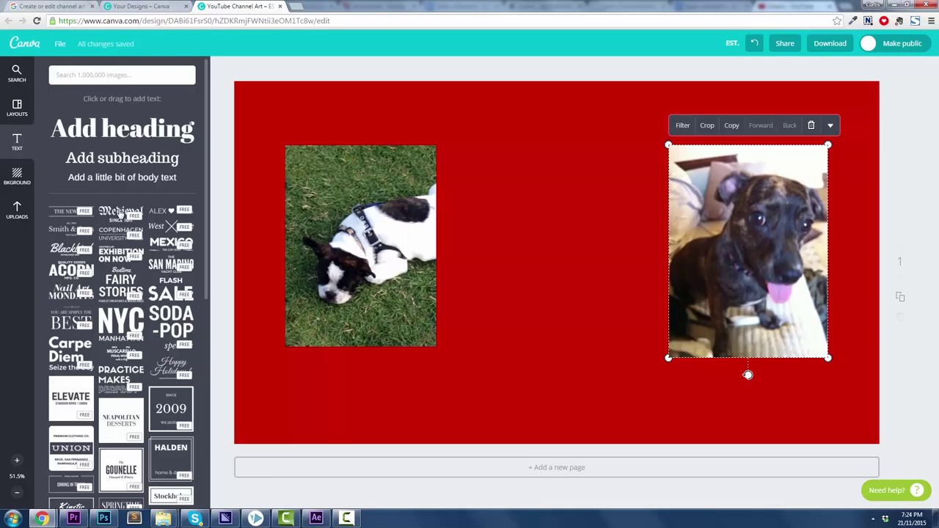
- Add the Medieval text combination between the photos and retype its top line as the owner's name
{"action": "left_click", "coordinate": [462, 270]}
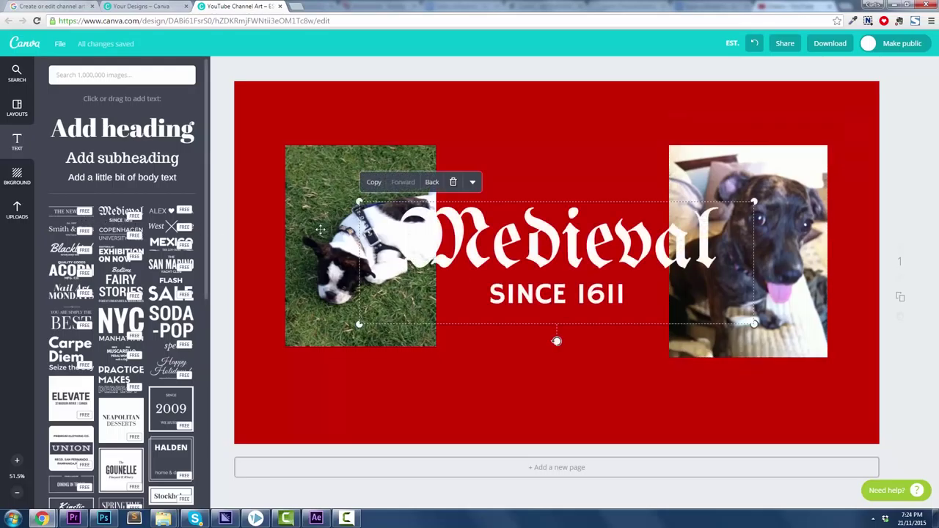
{"action": "left_click_drag", "start_coordinate": [358, 201], "coordinate": [456, 234]}
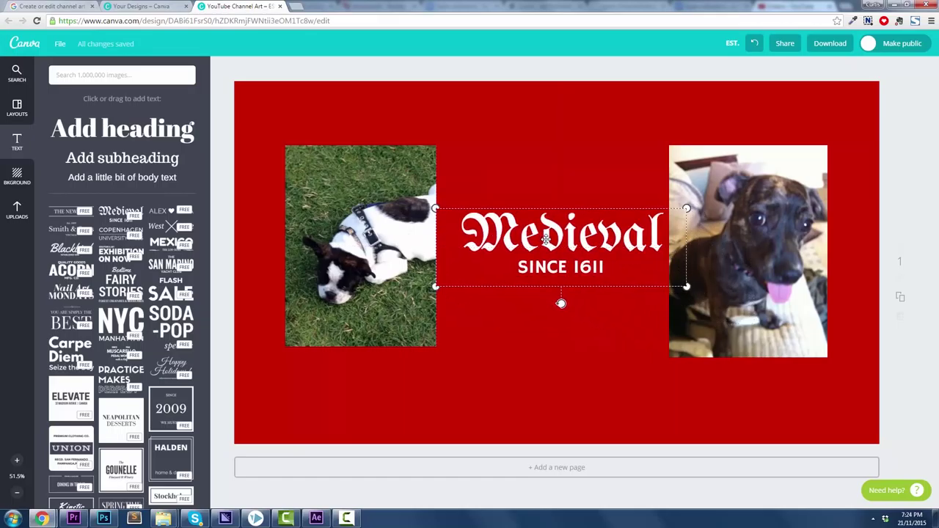
{"action": "double_click", "coordinate": [549, 238]}
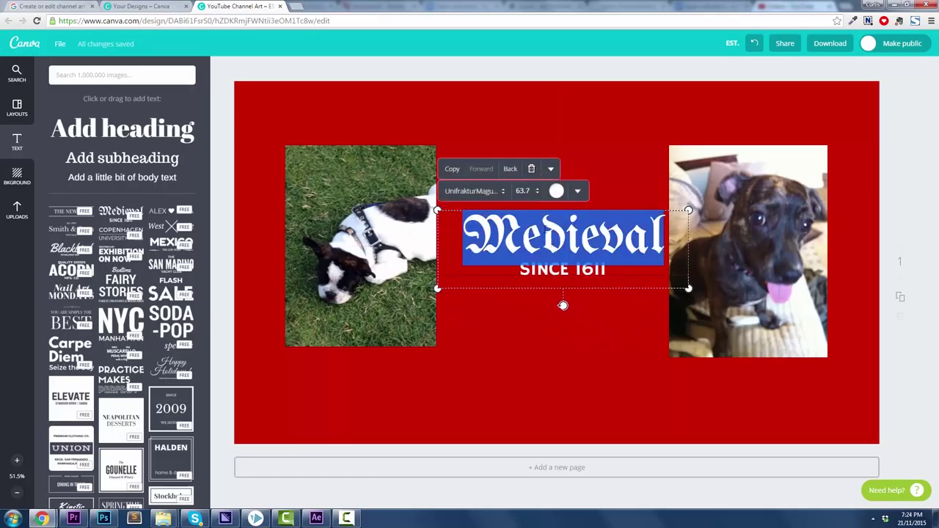
{"action": "type", "text": "Curtis's"}
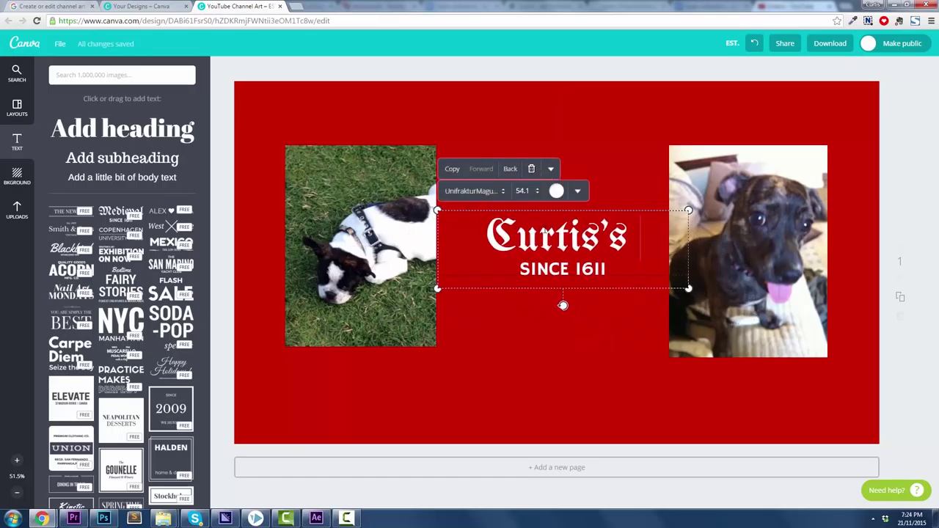
{"action": "left_click", "coordinate": [572, 305]}
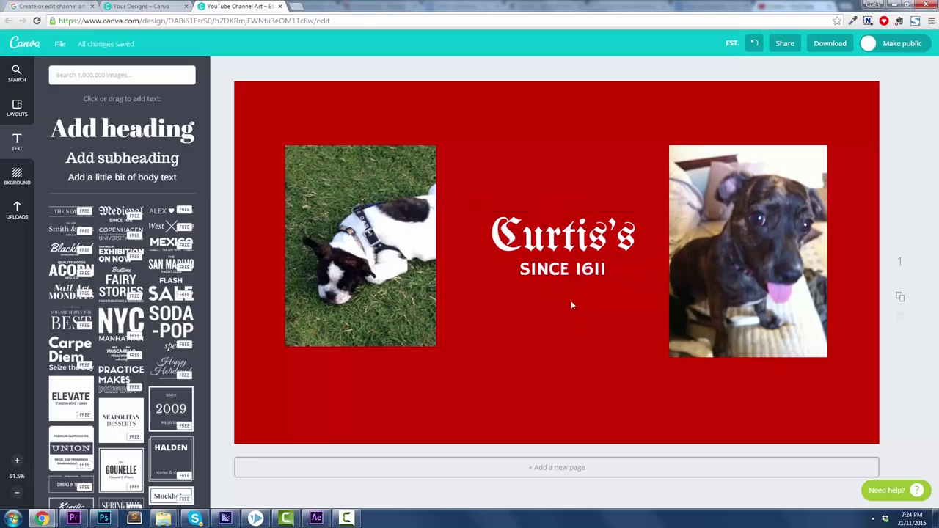
- Change the second line to 'Dog's!' and select the red background for changing
{"action": "double_click", "coordinate": [562, 268]}
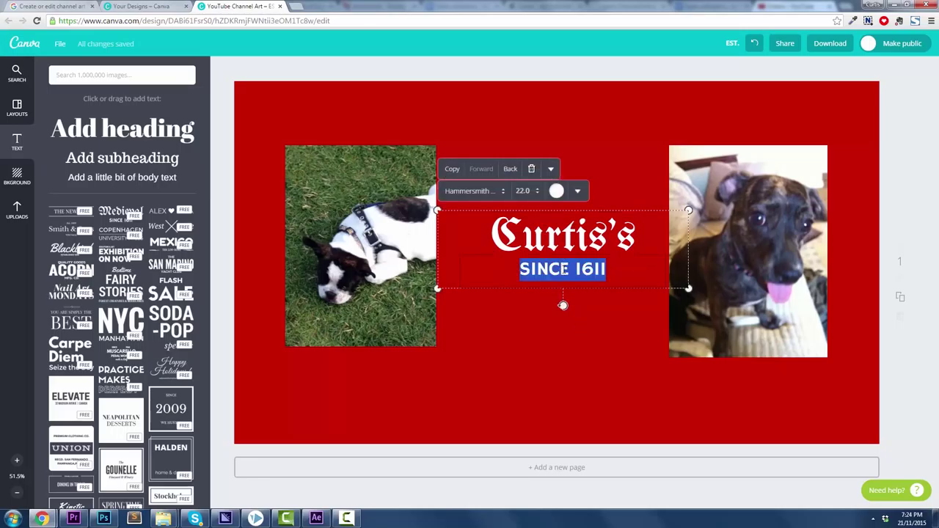
{"action": "type", "text": "Dog's!"}
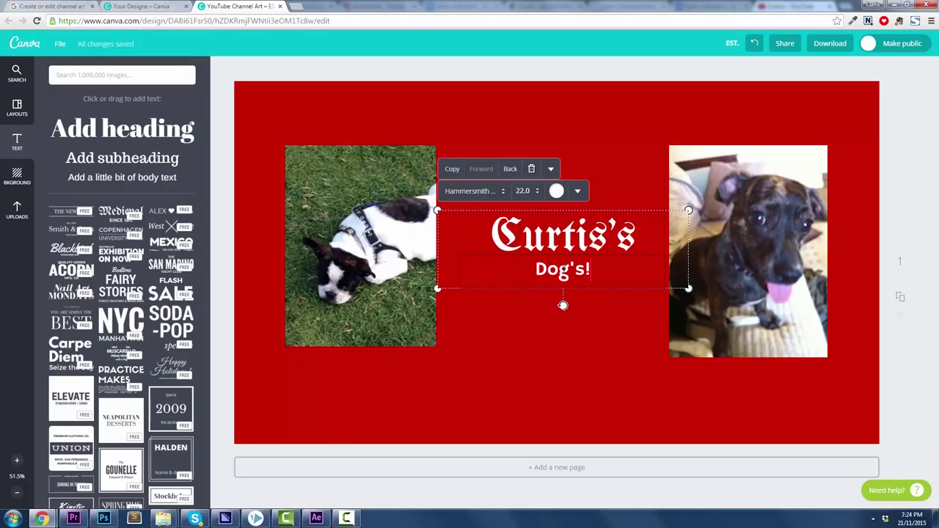
{"action": "left_click", "coordinate": [359, 139]}
{"action": "left_click", "coordinate": [274, 111]}
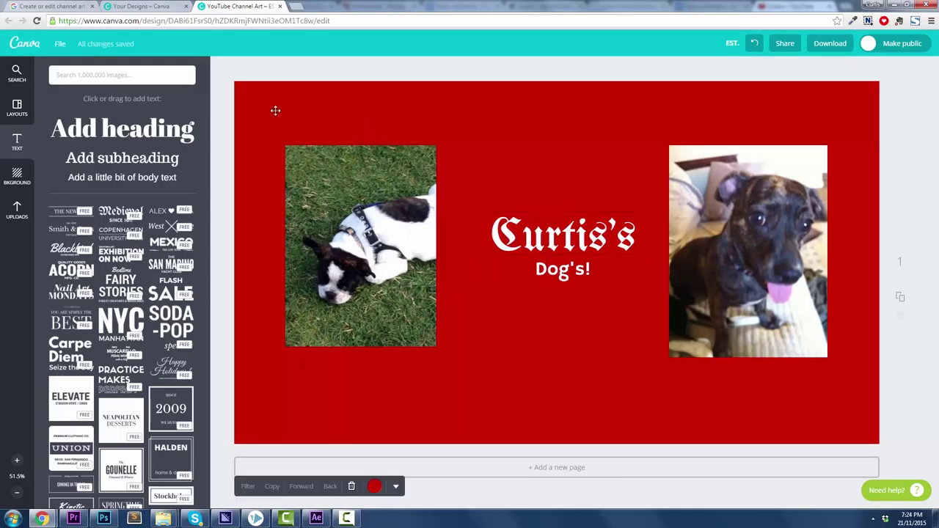
{"action": "left_click", "coordinate": [13, 181]}
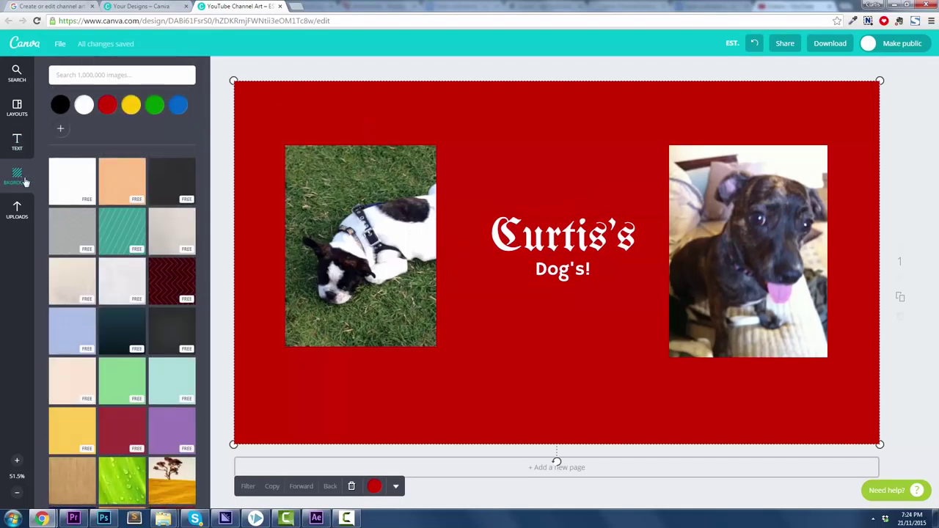
- Switch to the beige textured background, nudge the title up, and make the name line black
{"action": "left_click", "coordinate": [125, 233]}
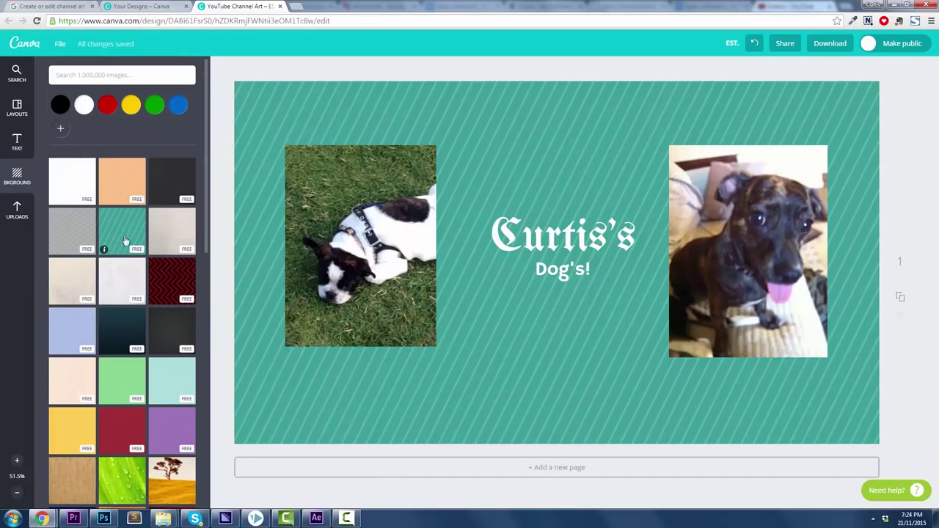
{"action": "left_click", "coordinate": [177, 246]}
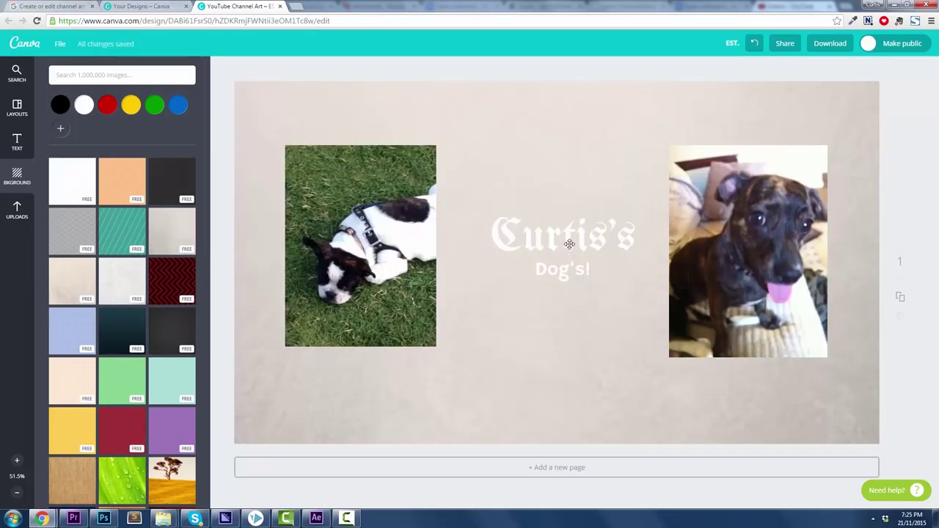
{"action": "left_click_drag", "start_coordinate": [570, 256], "coordinate": [559, 252]}
{"action": "double_click", "coordinate": [551, 237]}
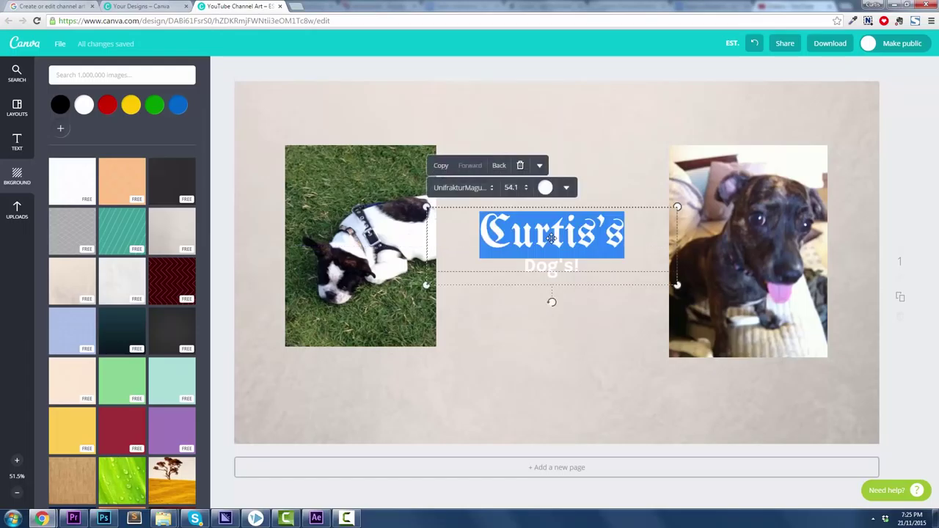
{"action": "left_click", "coordinate": [545, 187]}
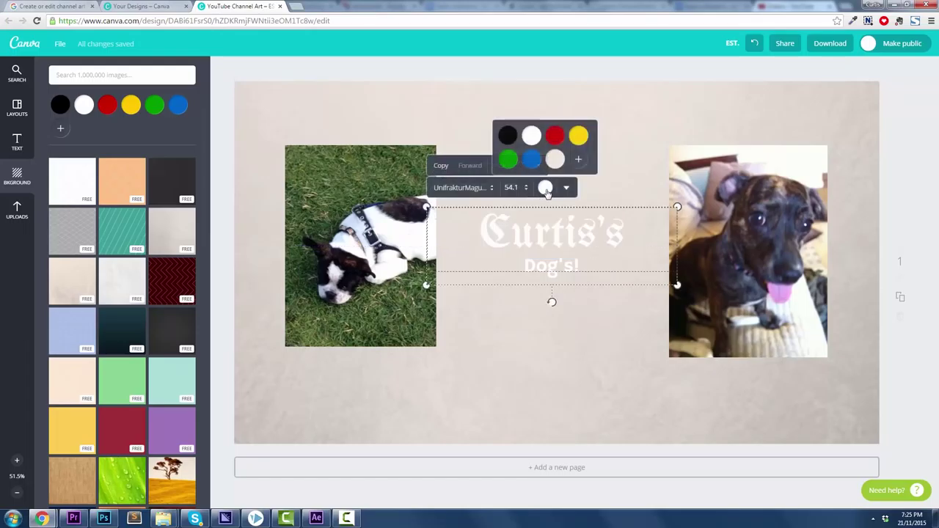
{"action": "left_click", "coordinate": [509, 136]}
- Make the 'Dog's!' line black, including the exclamation mark
{"action": "double_click", "coordinate": [547, 268]}
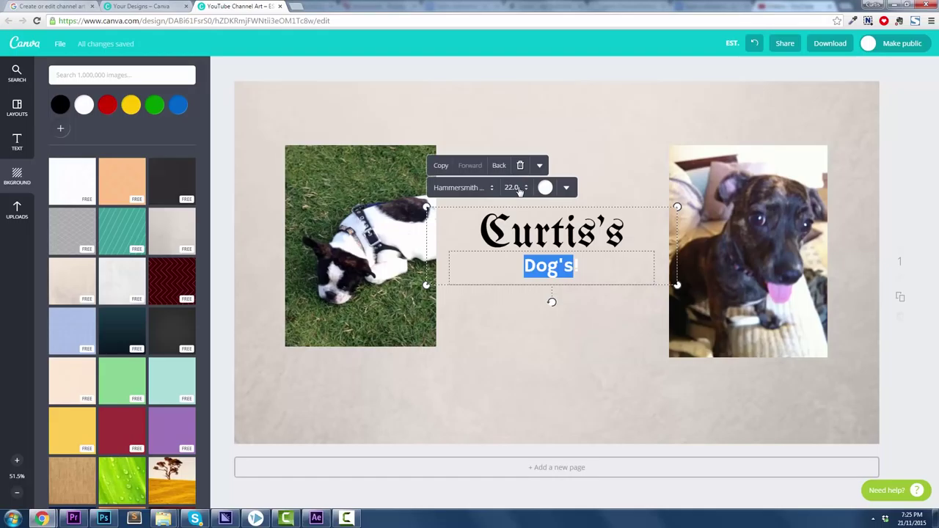
{"action": "left_click", "coordinate": [545, 187]}
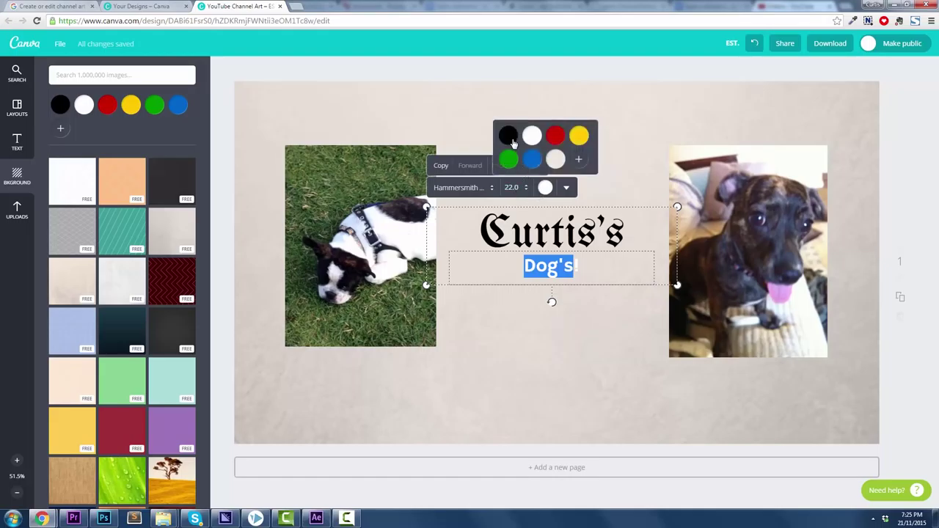
{"action": "left_click", "coordinate": [537, 292]}
{"action": "double_click", "coordinate": [571, 268]}
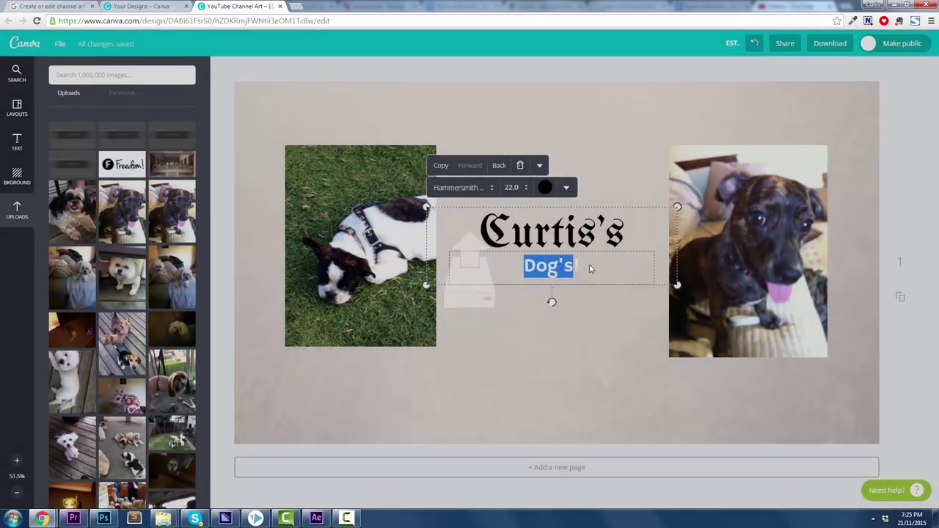
{"action": "left_click", "coordinate": [592, 266], "text": "shift"}
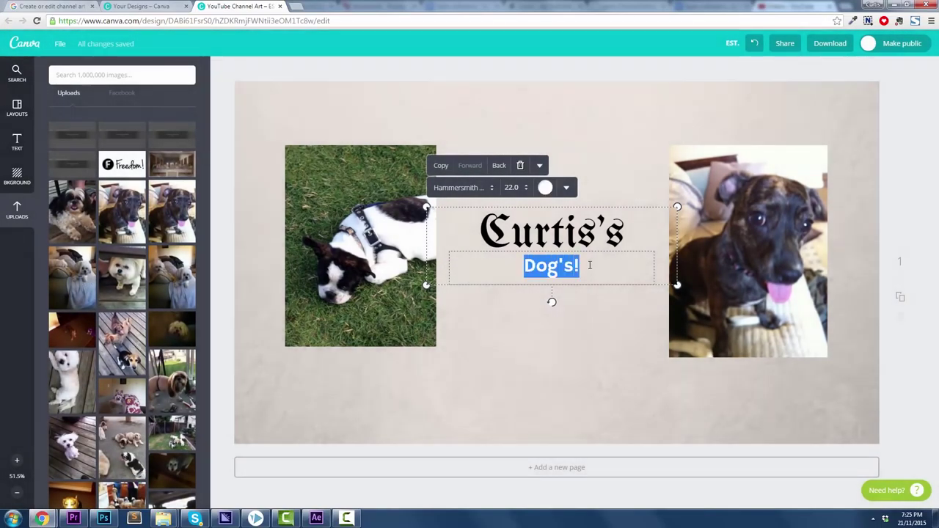
{"action": "left_click", "coordinate": [544, 188]}
{"action": "left_click", "coordinate": [508, 136]}
{"action": "left_click", "coordinate": [572, 278]}
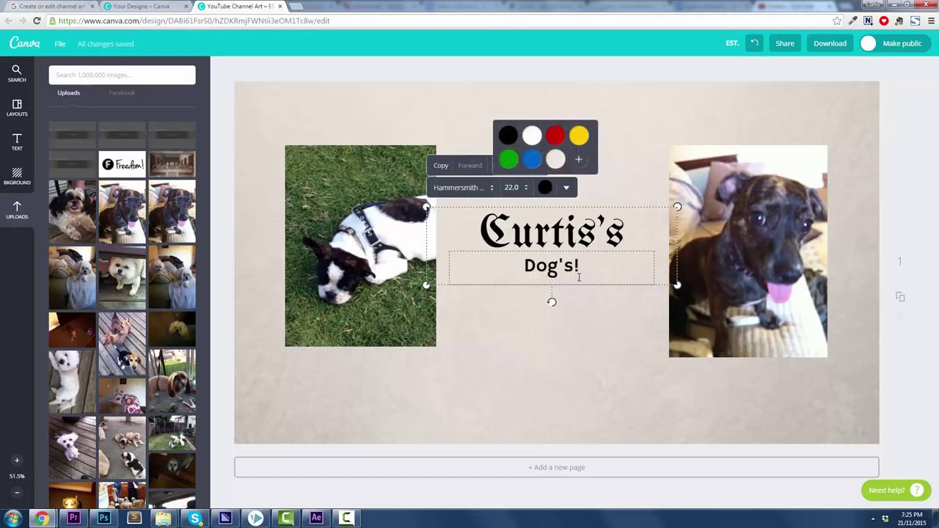
{"action": "left_click", "coordinate": [550, 330]}
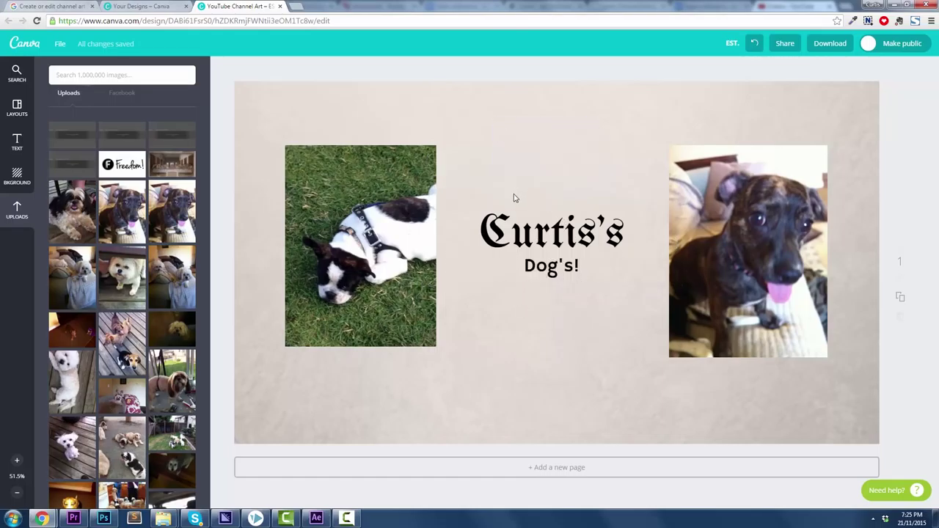
{"action": "left_click", "coordinate": [830, 43]}
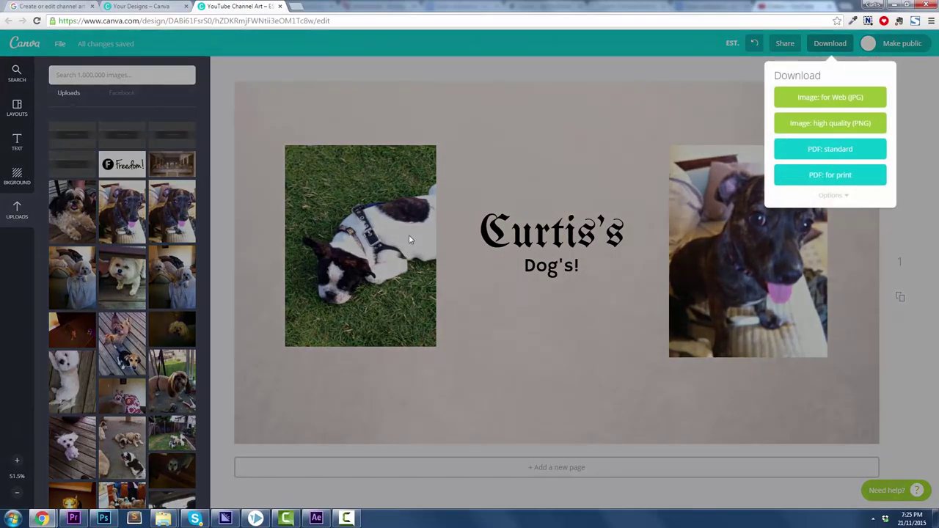